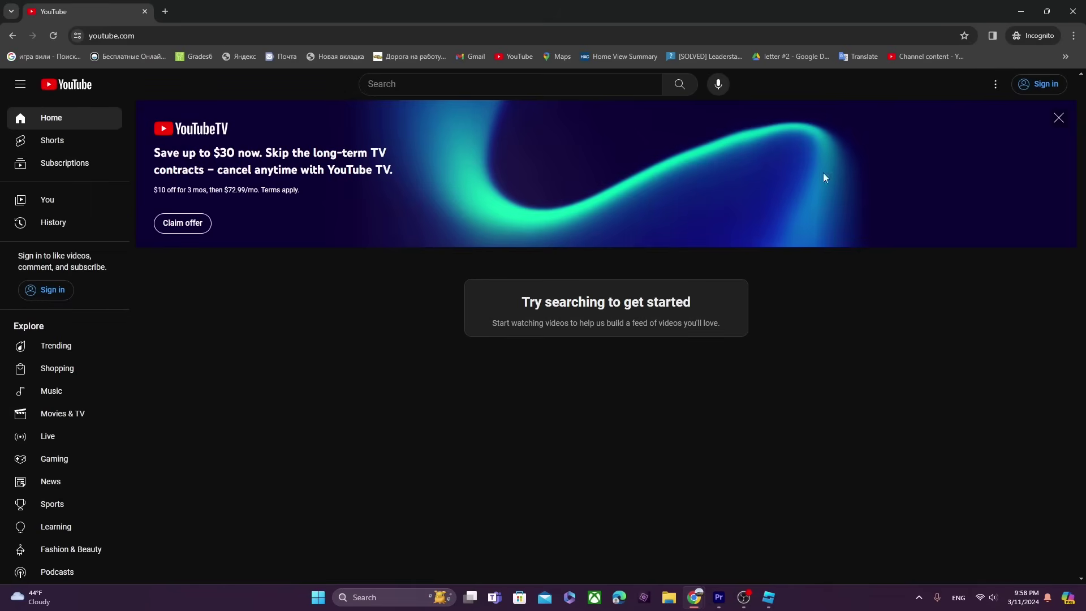
Search YouTube for 'Roblox movie'.
click(557, 82)
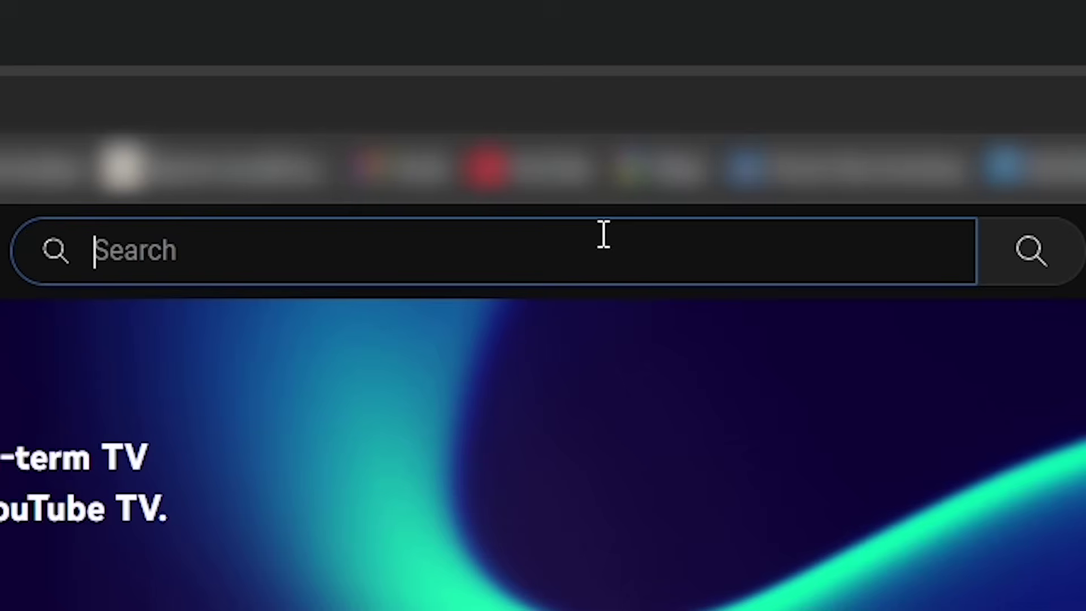
text(Roblox movie)
key(Return)
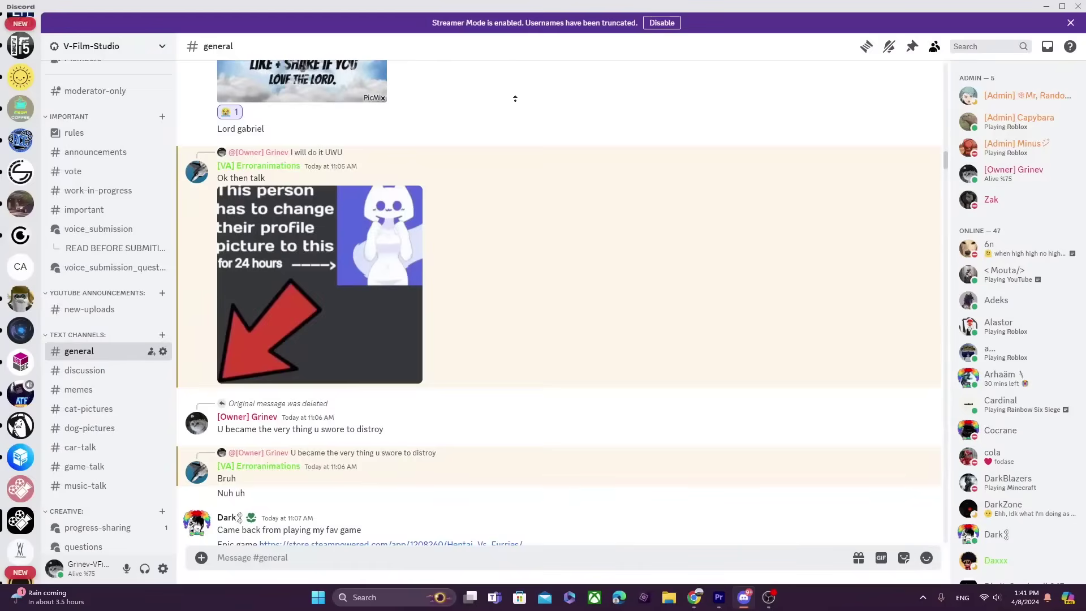
scroll(515, 96, up, 15)
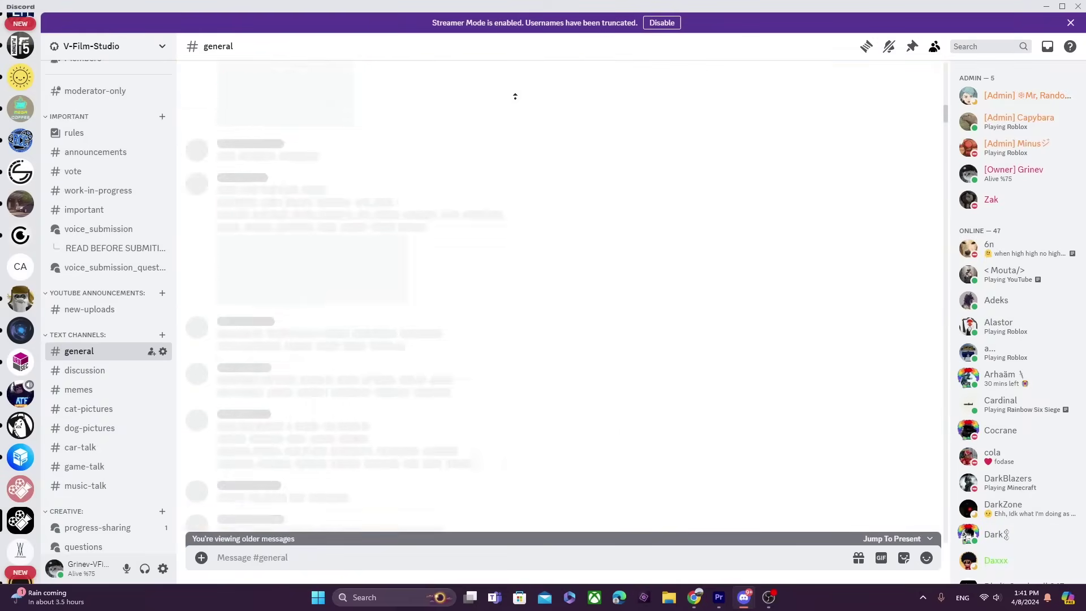
scroll(515, 96, up, 10)
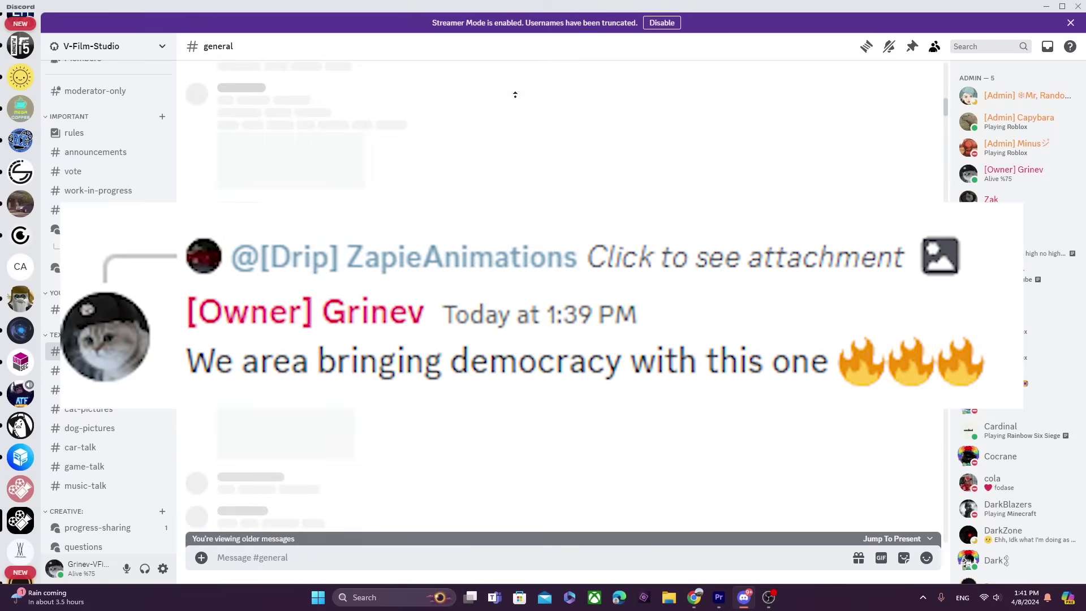
scroll(515, 95, up, 5)
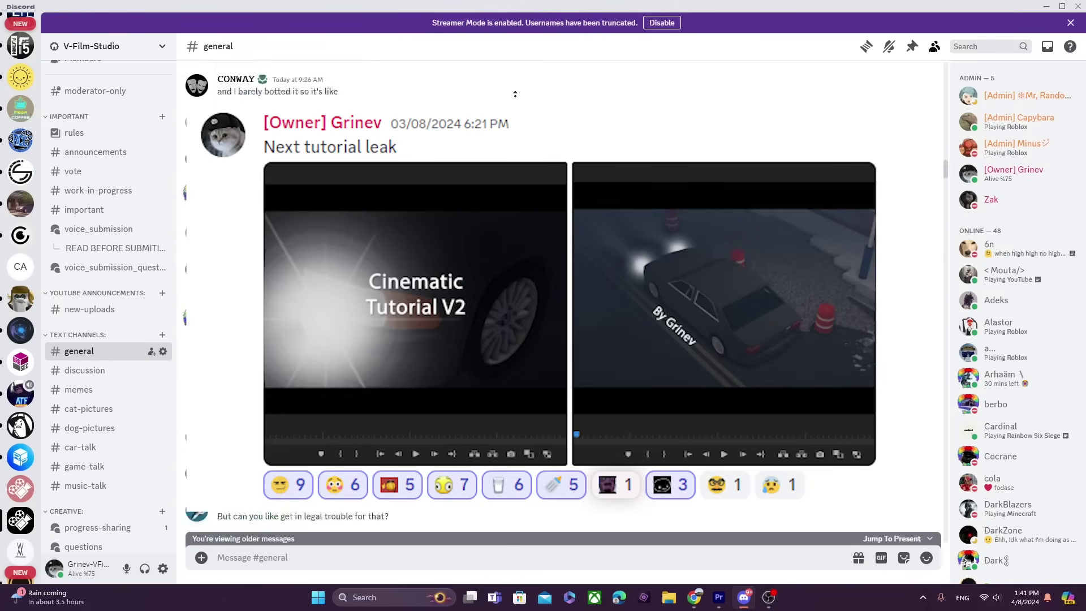
scroll(515, 94, up, 5)
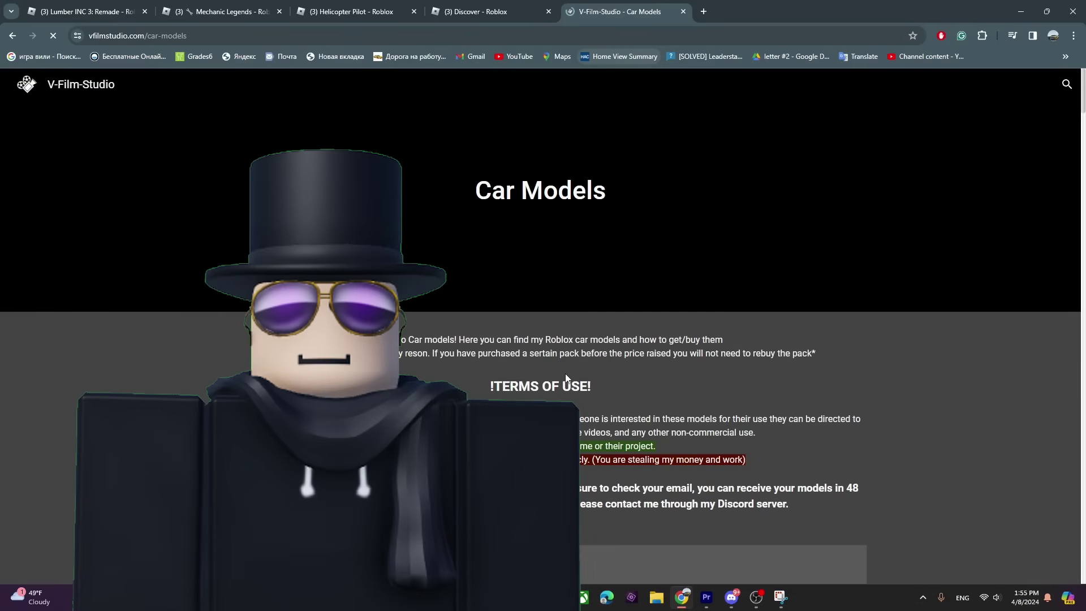
scroll(565, 373, down, 15)
scroll(566, 373, down, 20)
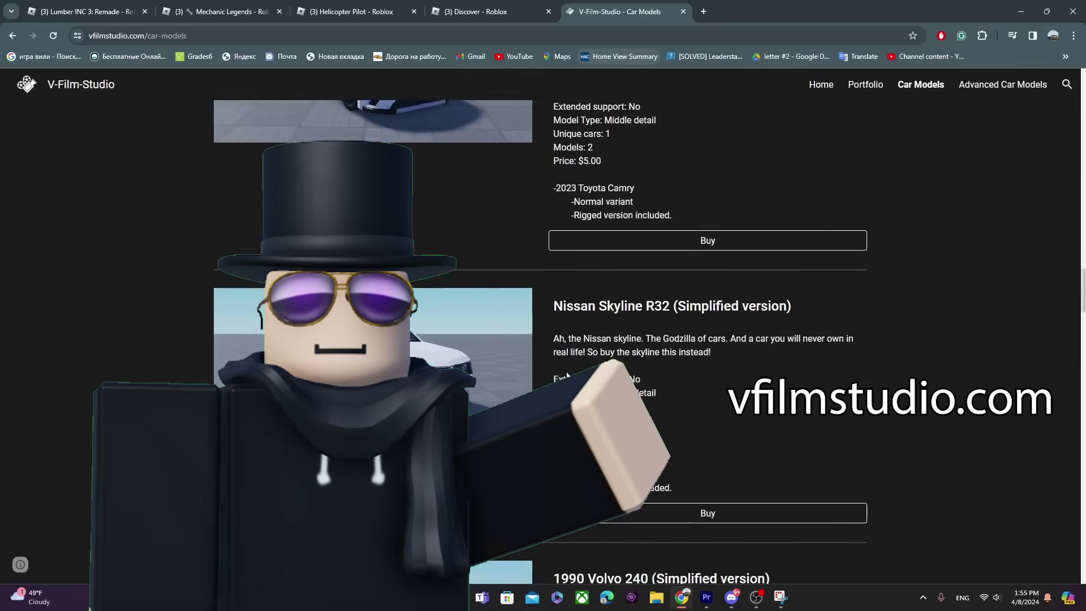
scroll(568, 374, down, 10)
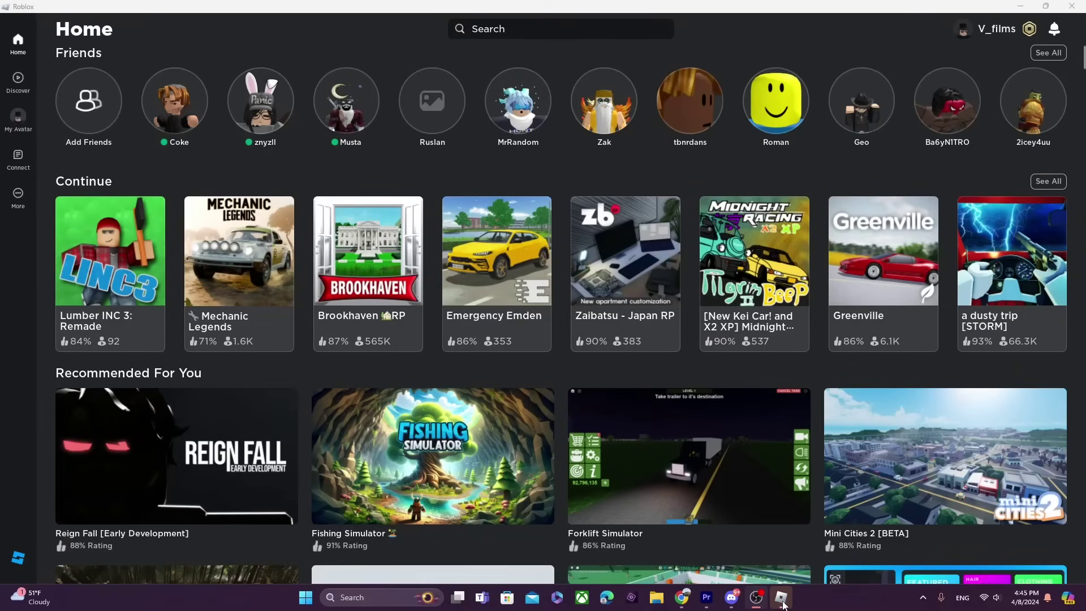
Close the Roblox desktop app, open the Roblox creator site, and walk the avatar forward.
right_click(784, 606)
click(802, 573)
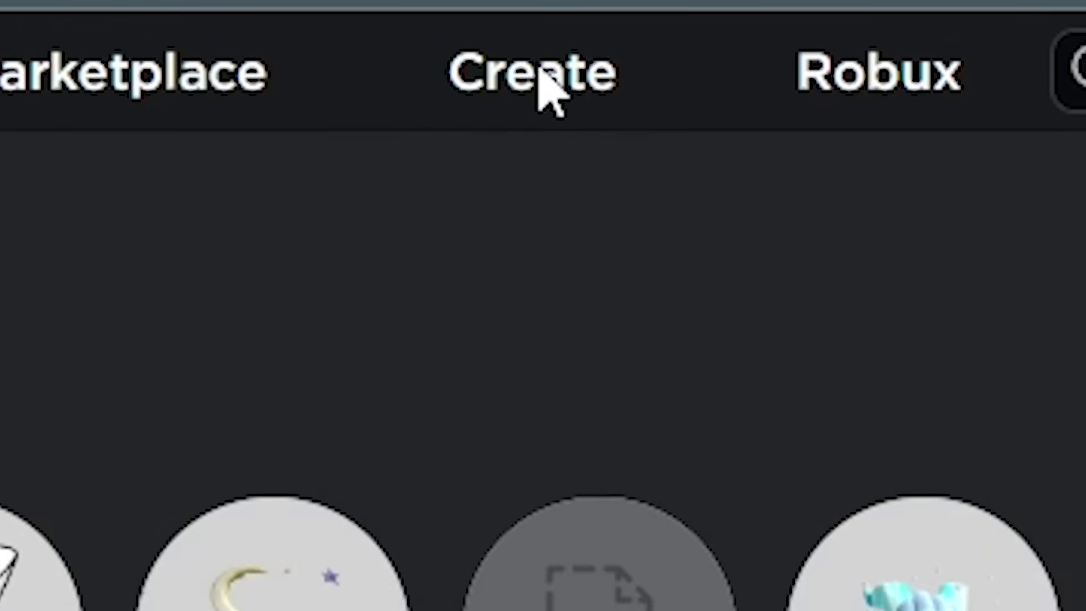
click(538, 69)
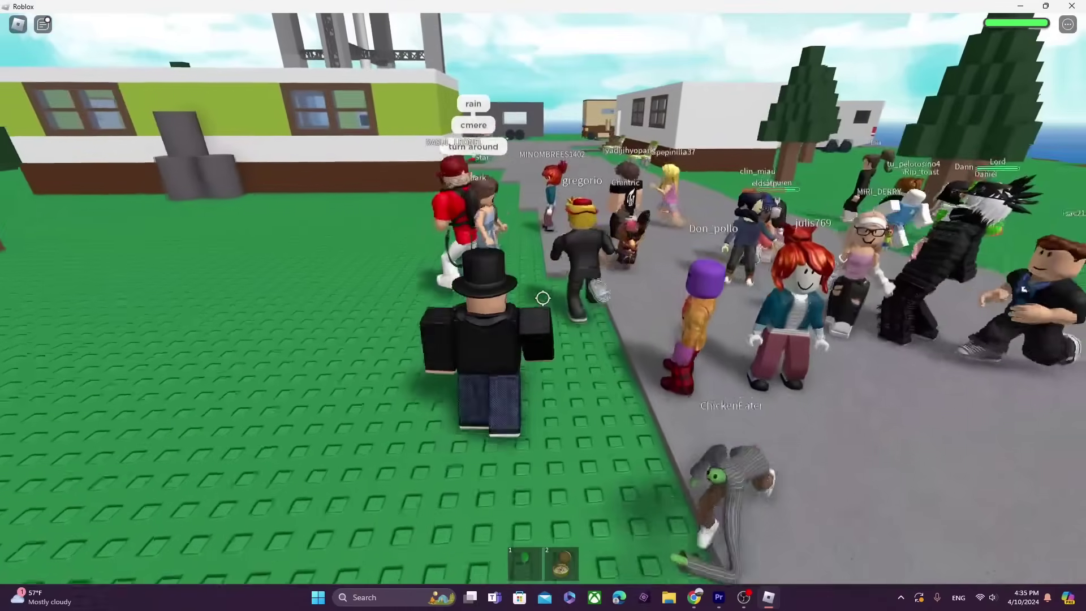
key(w)
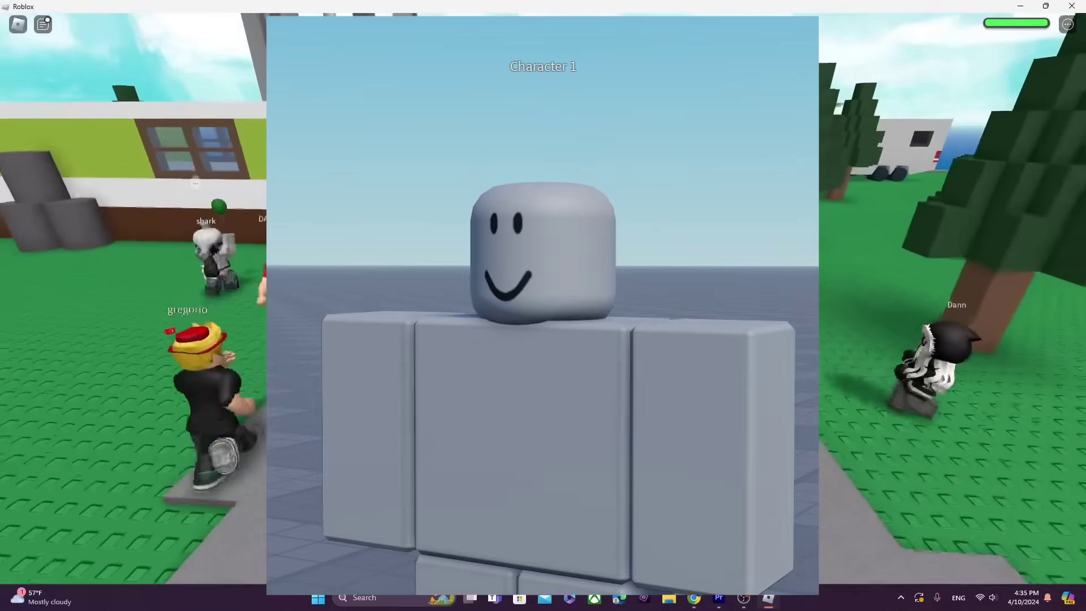
key(w)
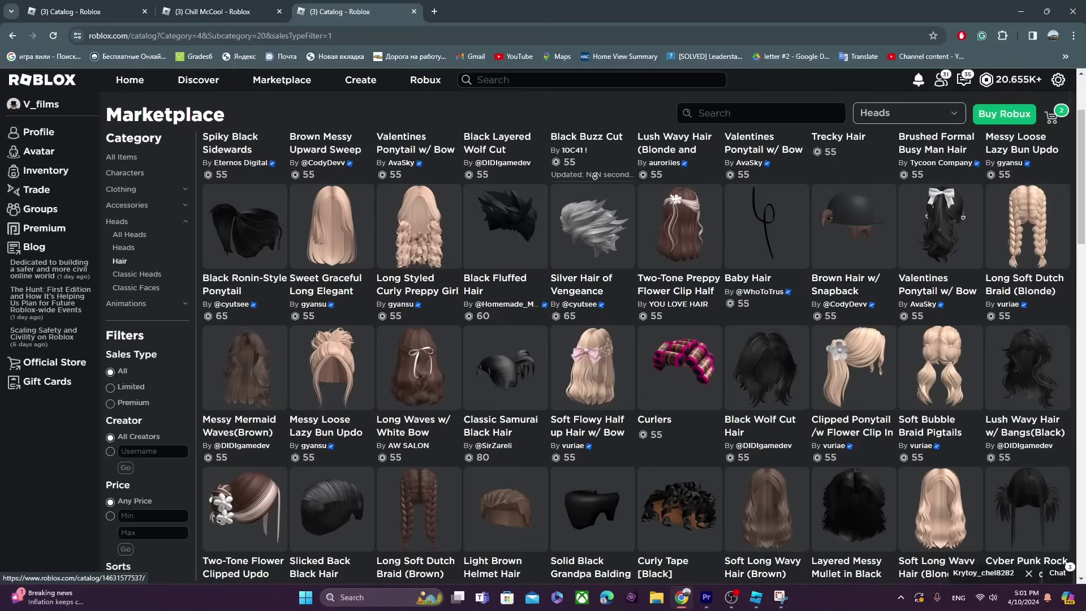
scroll(594, 176, down, 10)
scroll(594, 176, down, 8)
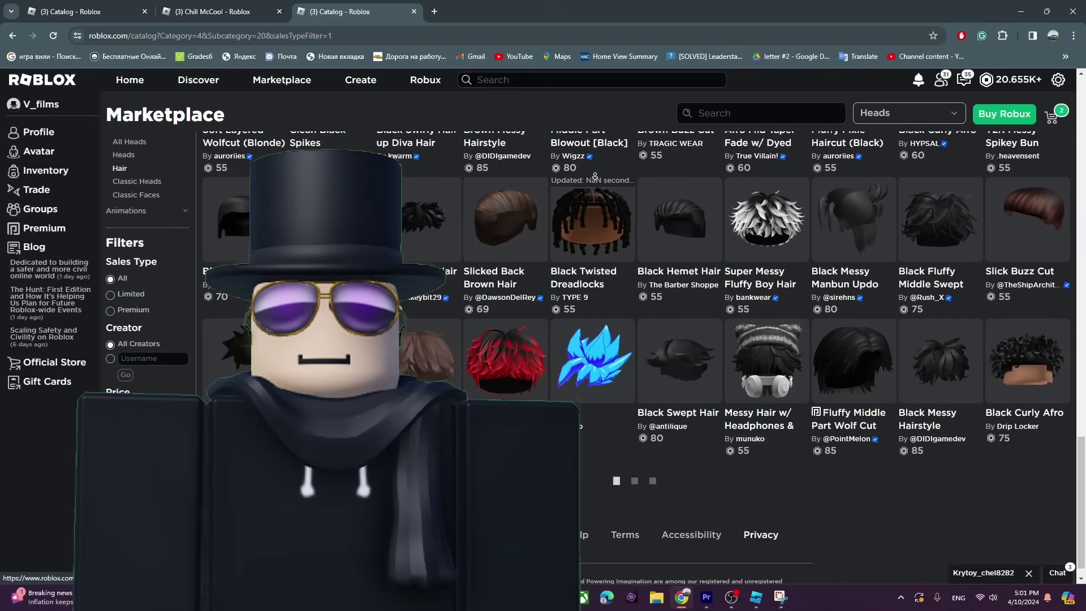
scroll(595, 176, down, 1)
scroll(595, 176, down, 2)
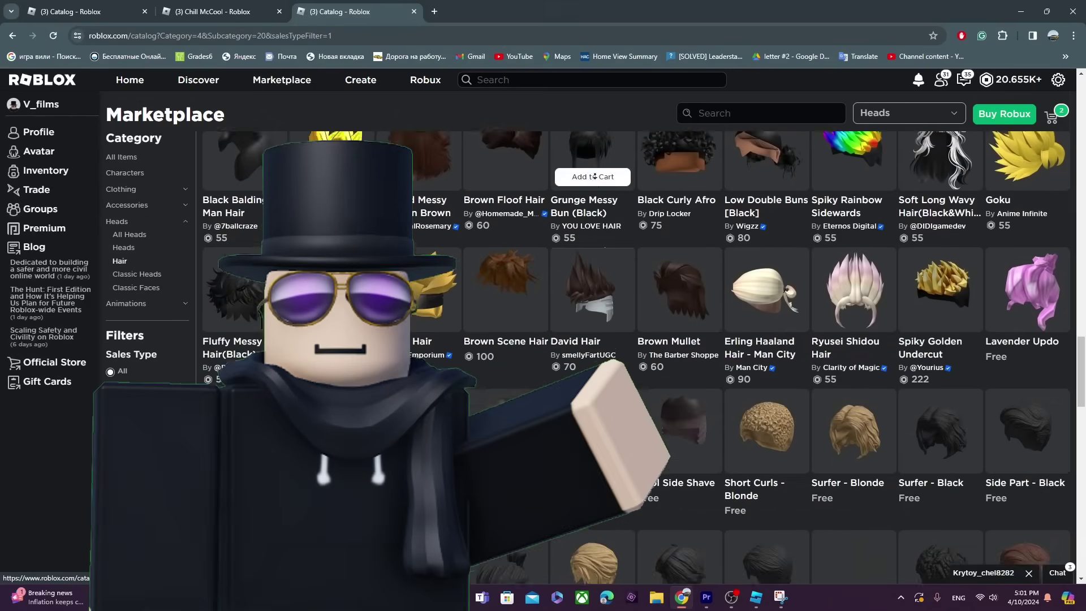
scroll(595, 176, down, 2)
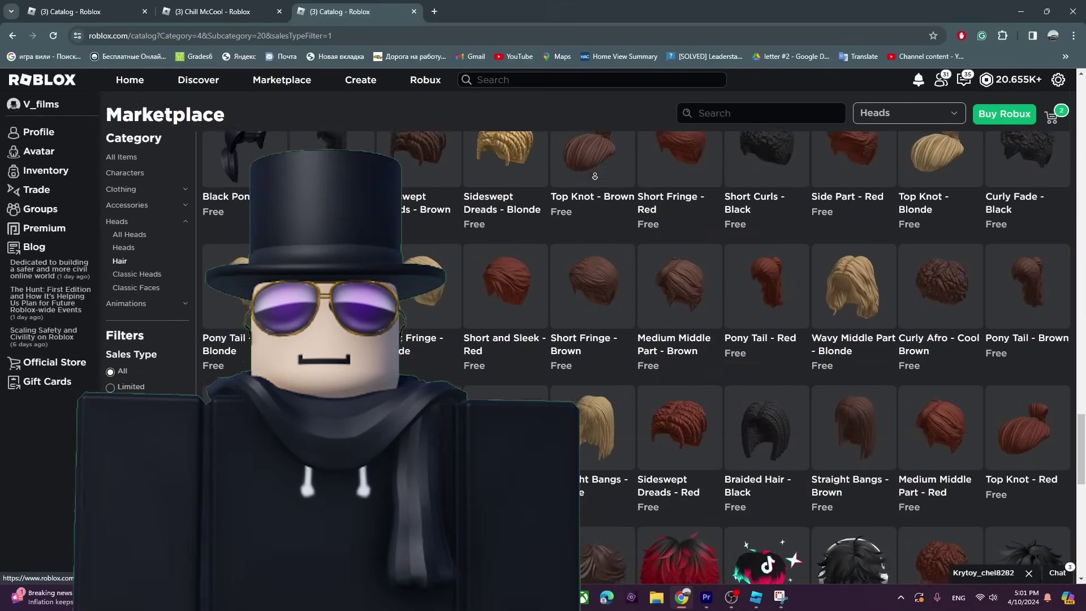
scroll(594, 176, down, 3)
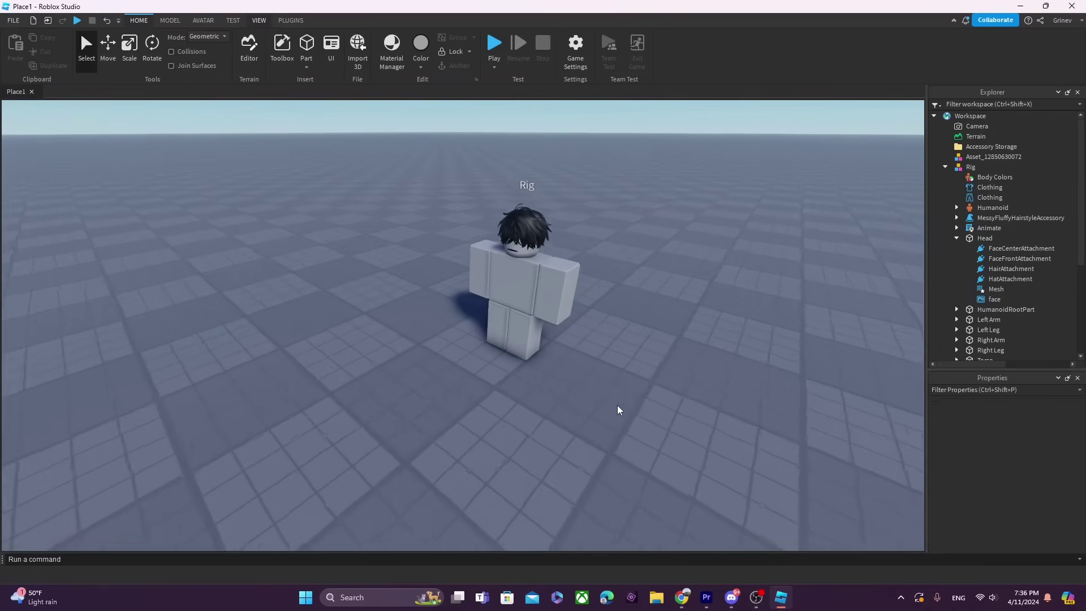
scroll(617, 405, up, 5)
scroll(616, 405, down, 5)
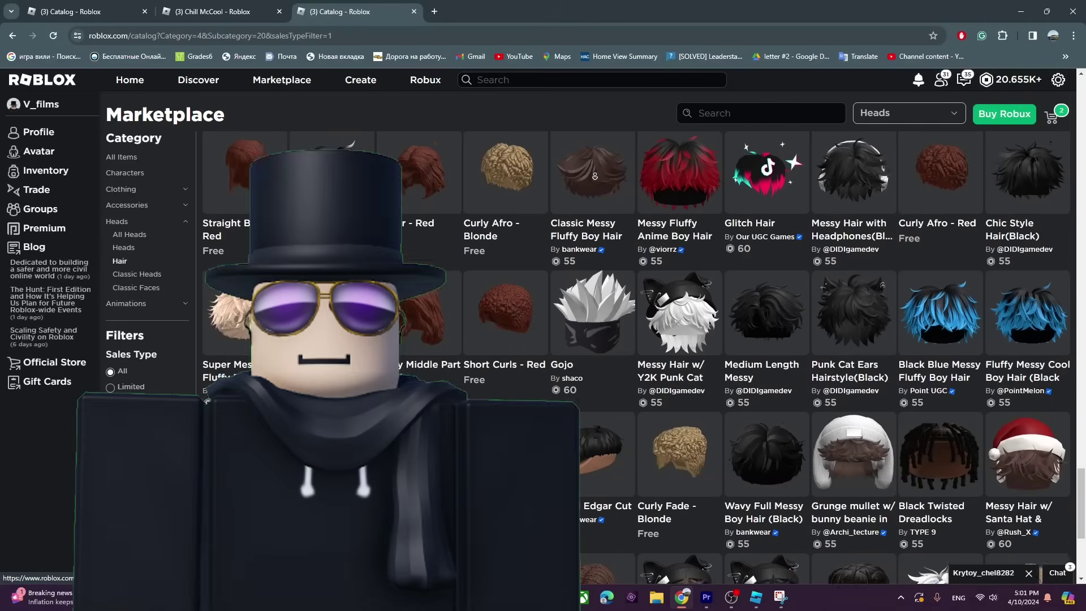
scroll(594, 176, down, 15)
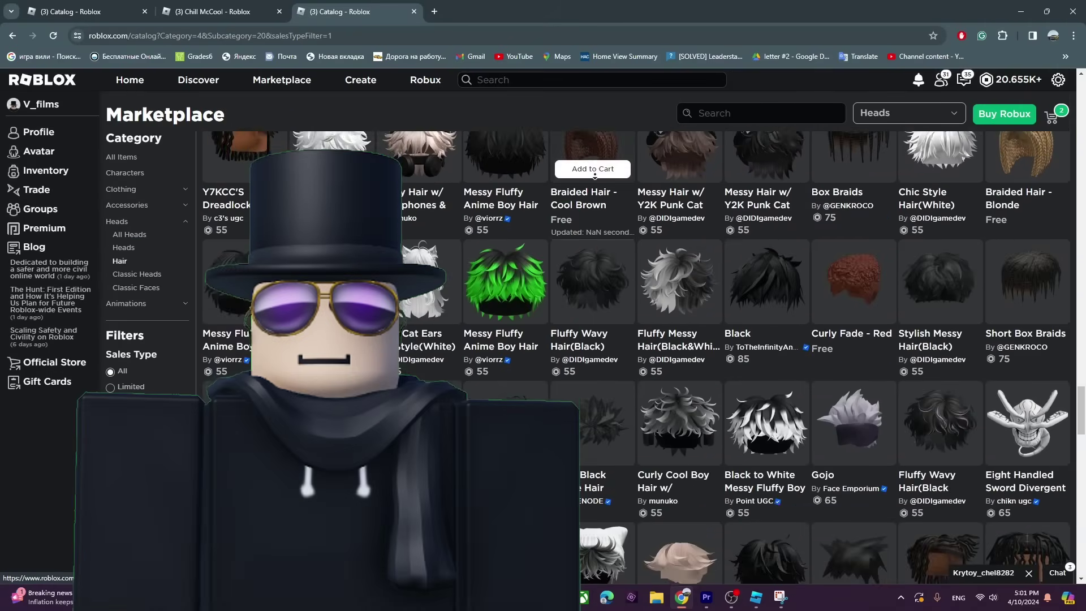
scroll(594, 176, down, 3)
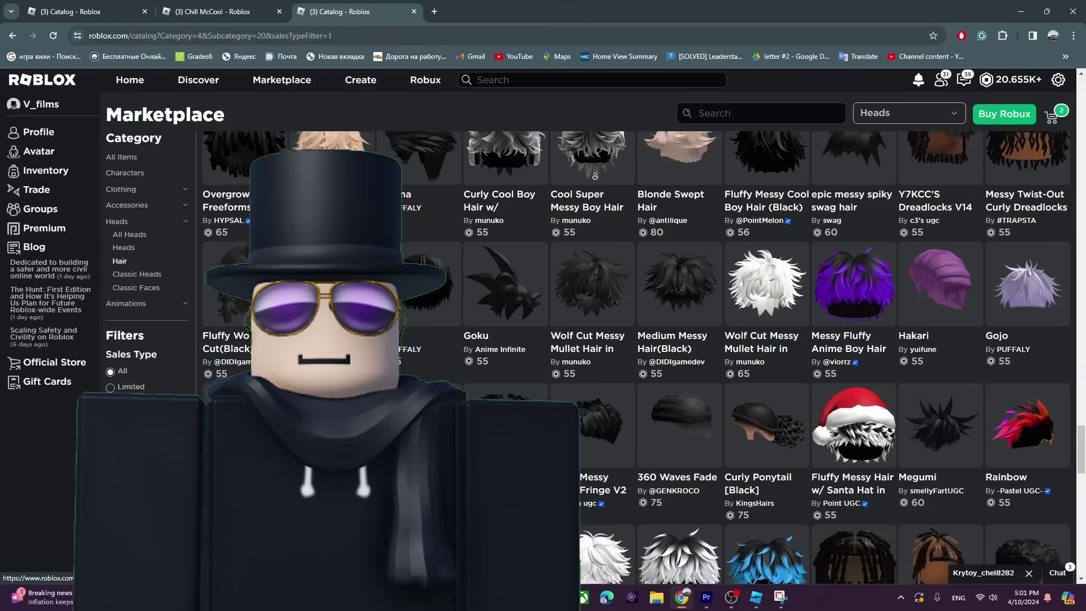
scroll(595, 176, down, 8)
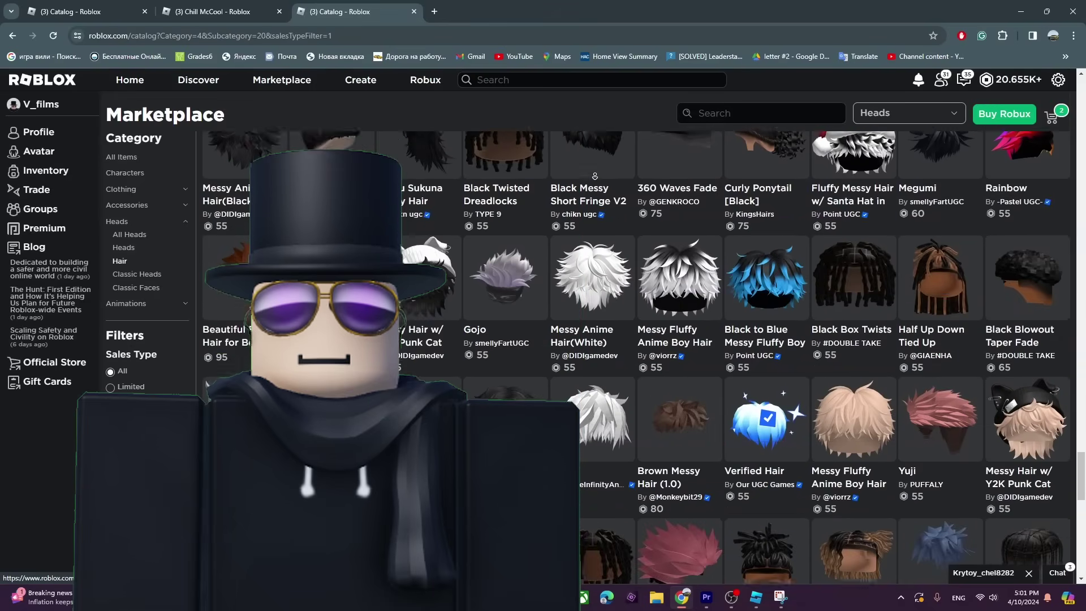
scroll(594, 176, down, 10)
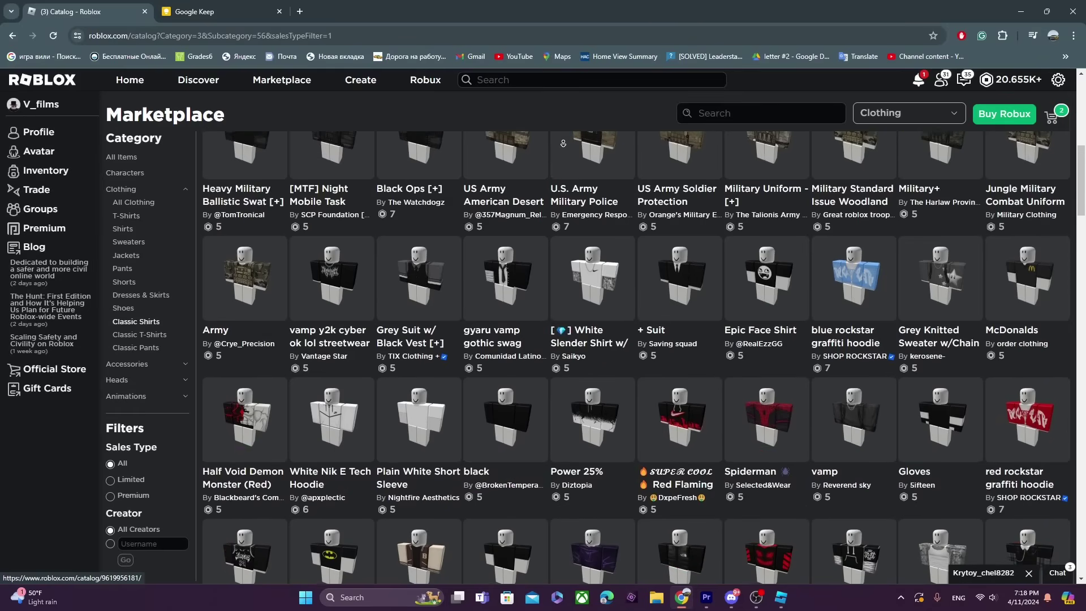
Search Classic Shirts for 'suit', open a suit shirt's page and rotate its preview.
scroll(563, 143, down, 6)
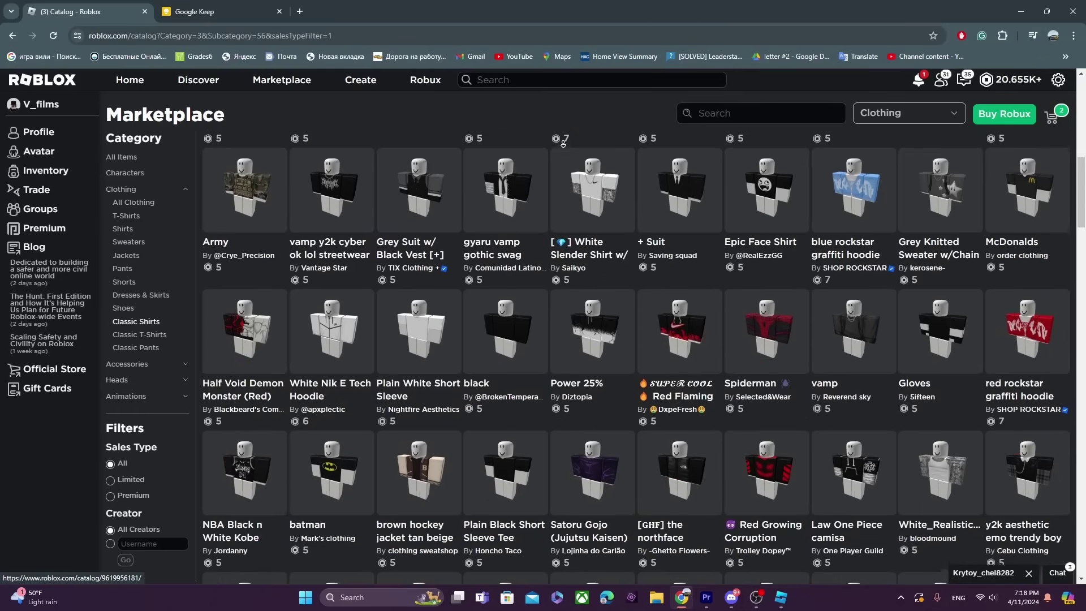
scroll(563, 143, down, 7)
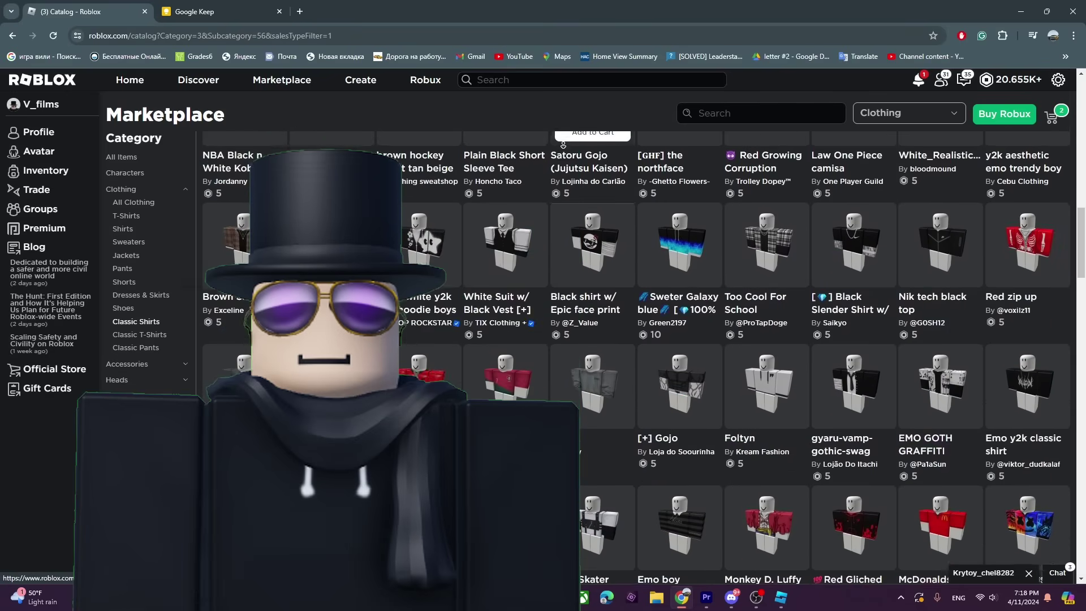
scroll(563, 143, down, 9)
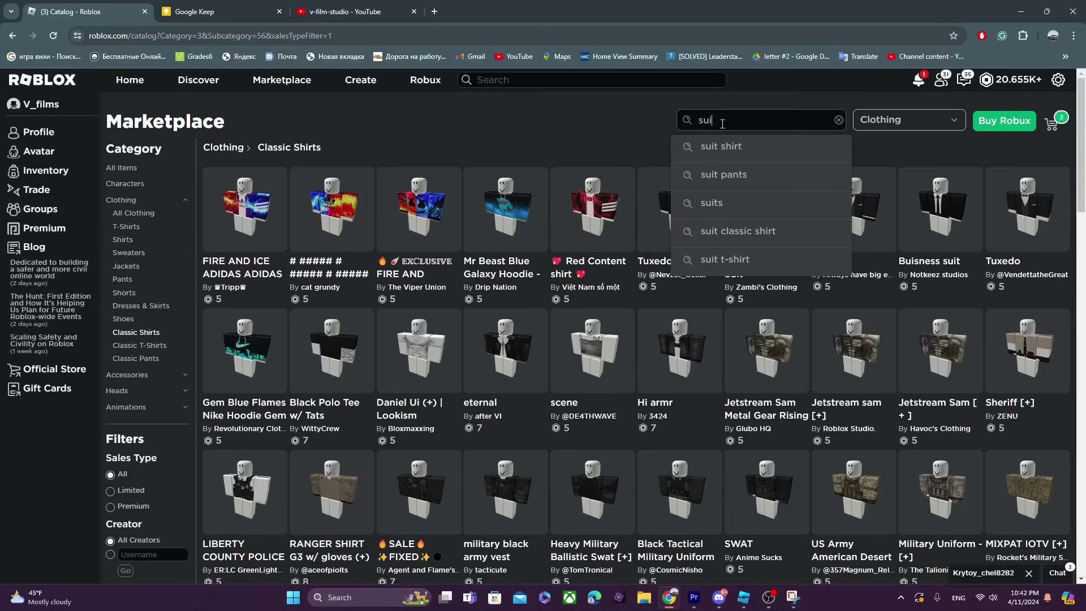
key(Return)
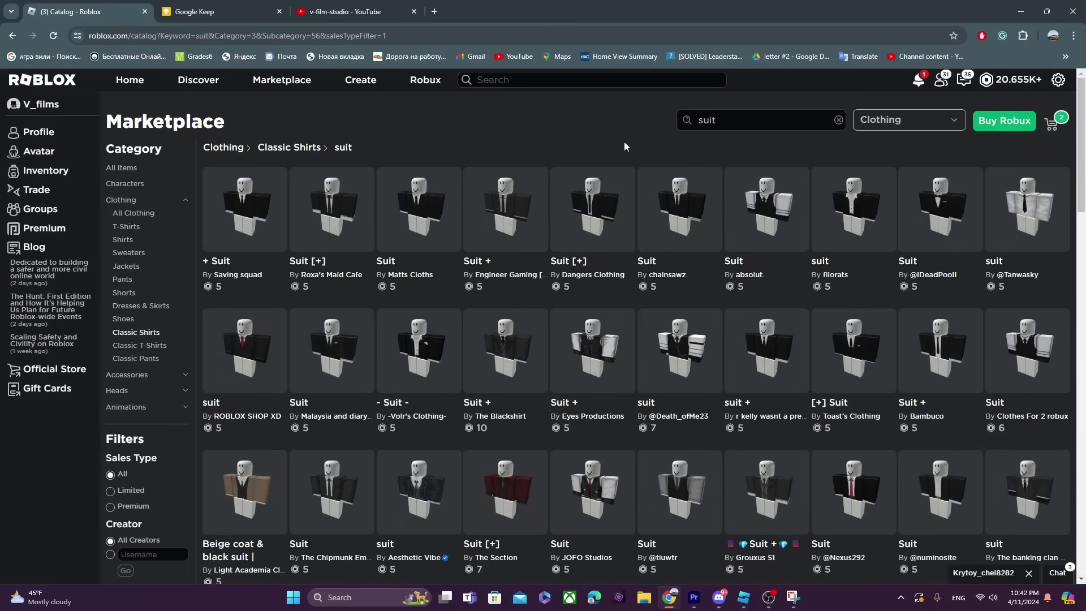
ctrl+shift+click(649, 343)
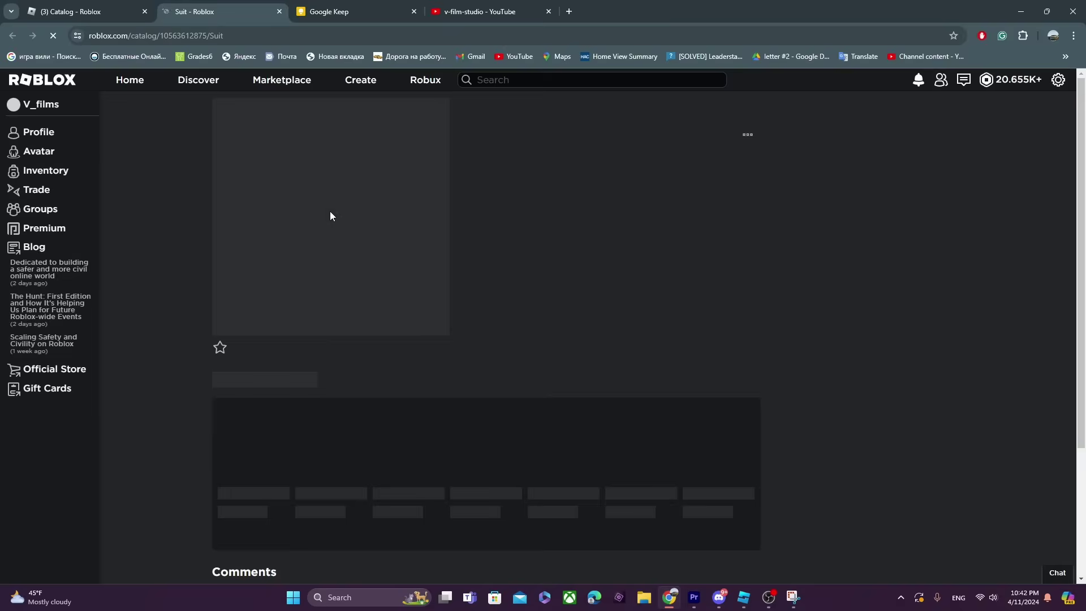
drag(393, 228, 313, 227)
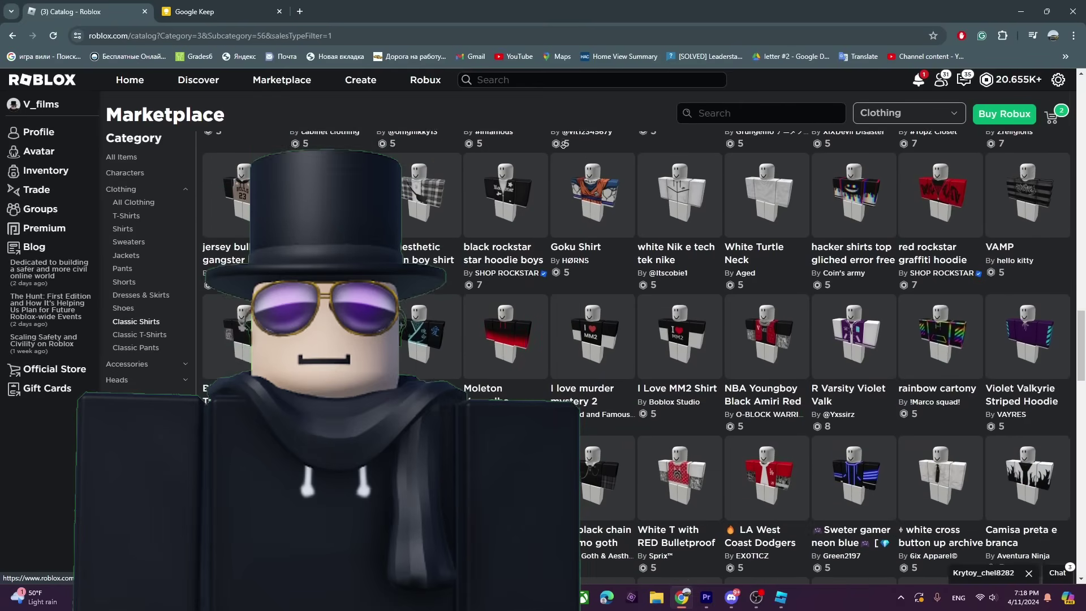
Scroll further down to browse more shirt listings.
scroll(563, 145, down, 5)
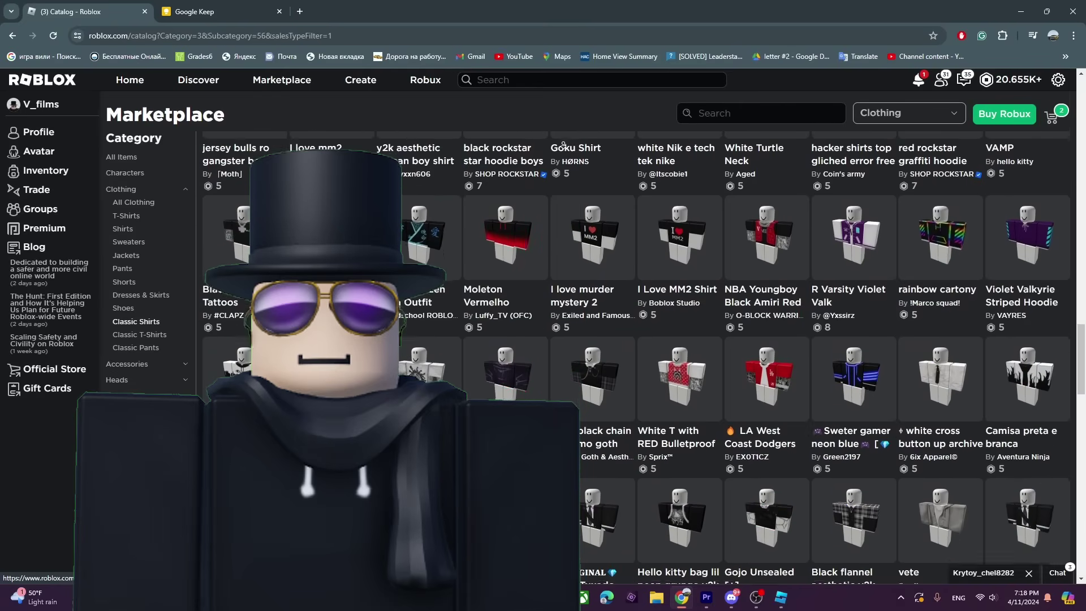
scroll(563, 146, down, 6)
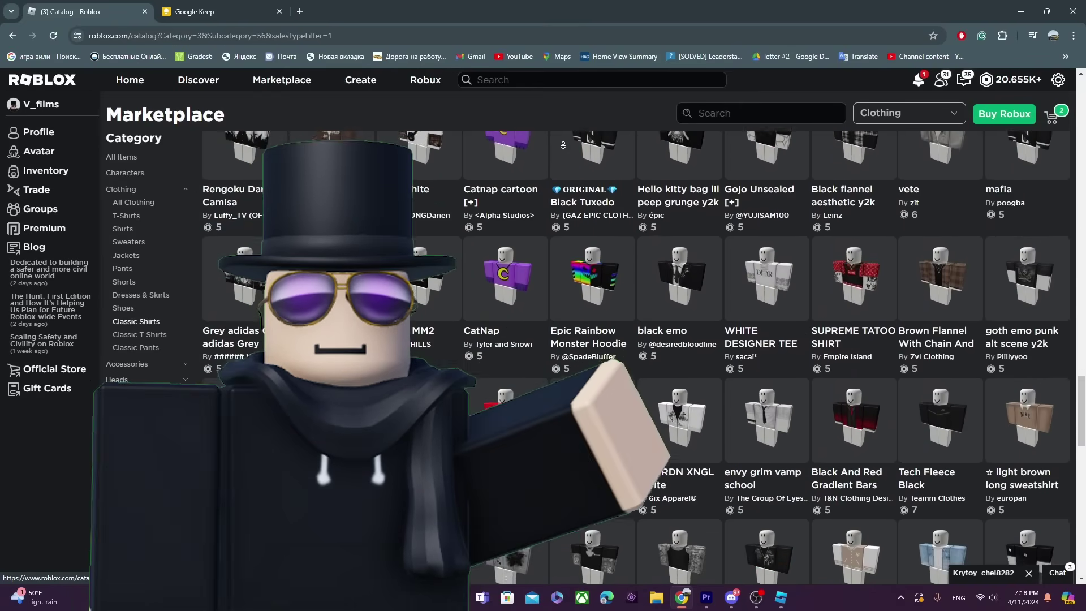
scroll(562, 145, down, 2)
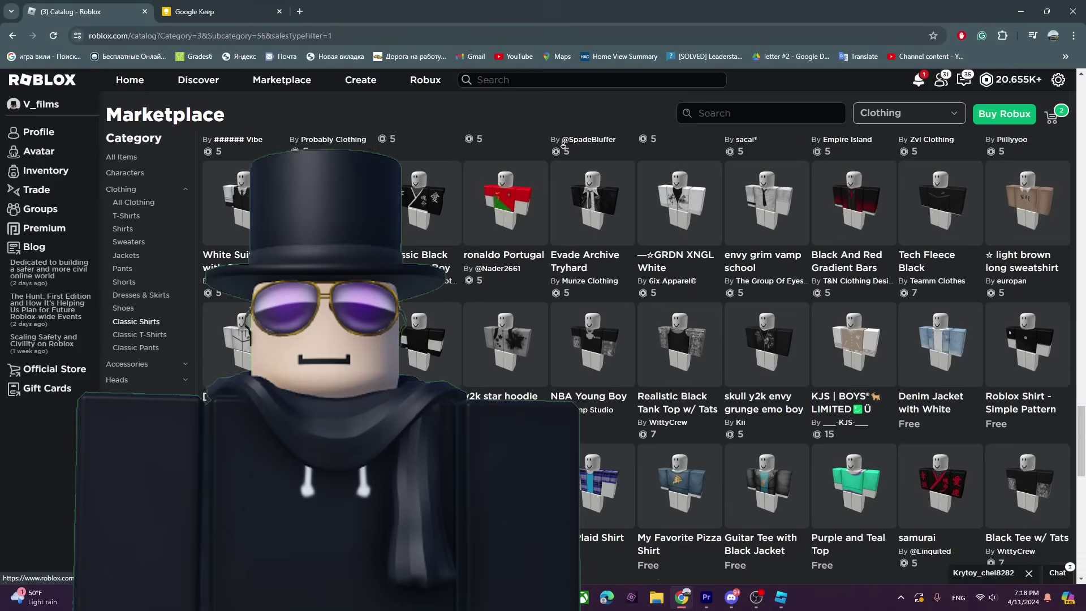
scroll(563, 145, down, 5)
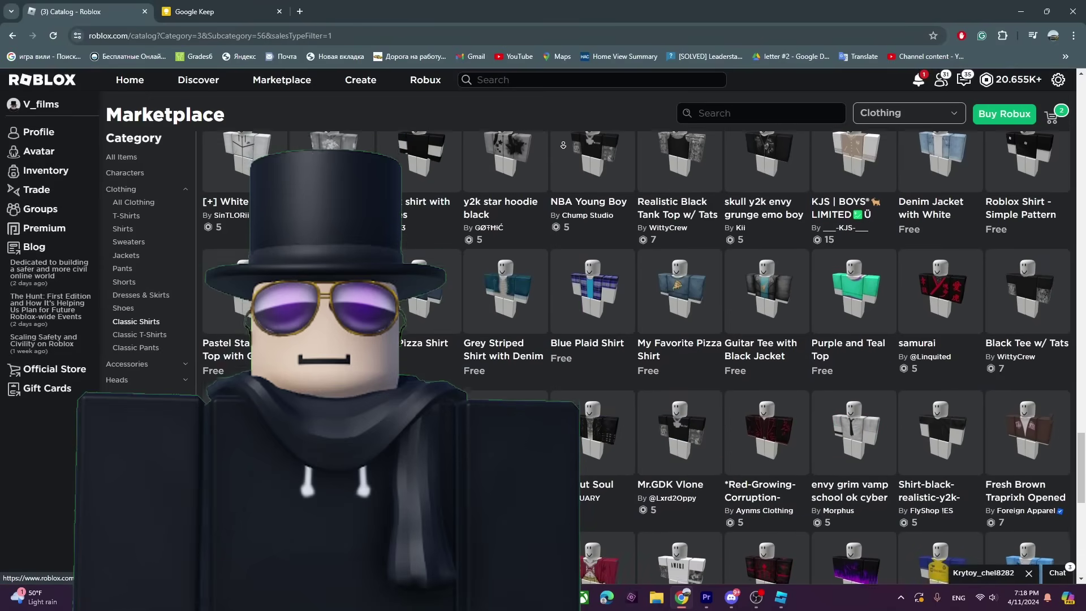
scroll(563, 146, down, 7)
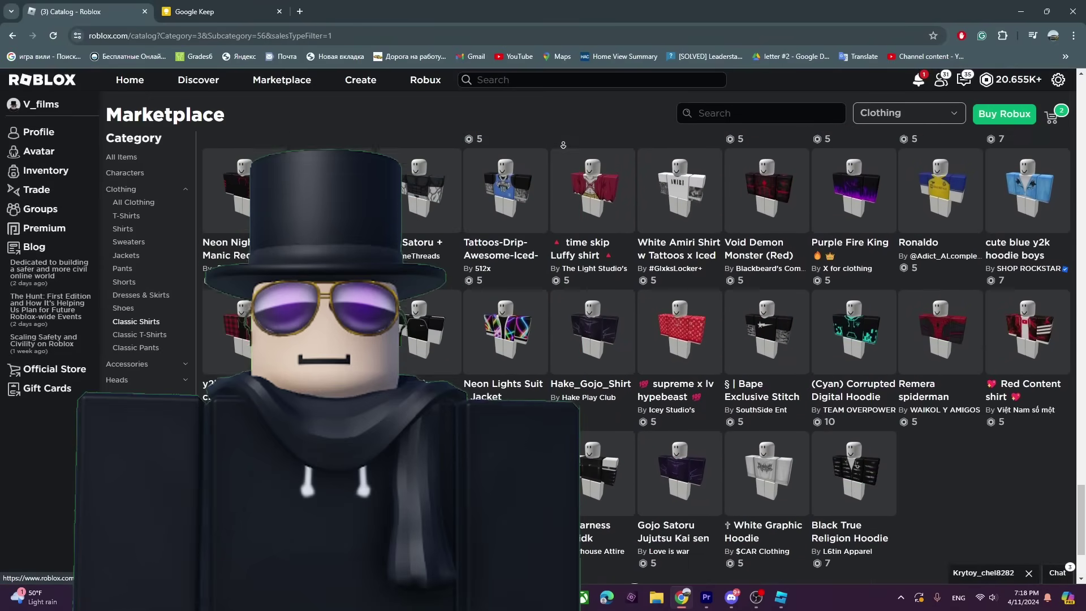
scroll(563, 145, down, 5)
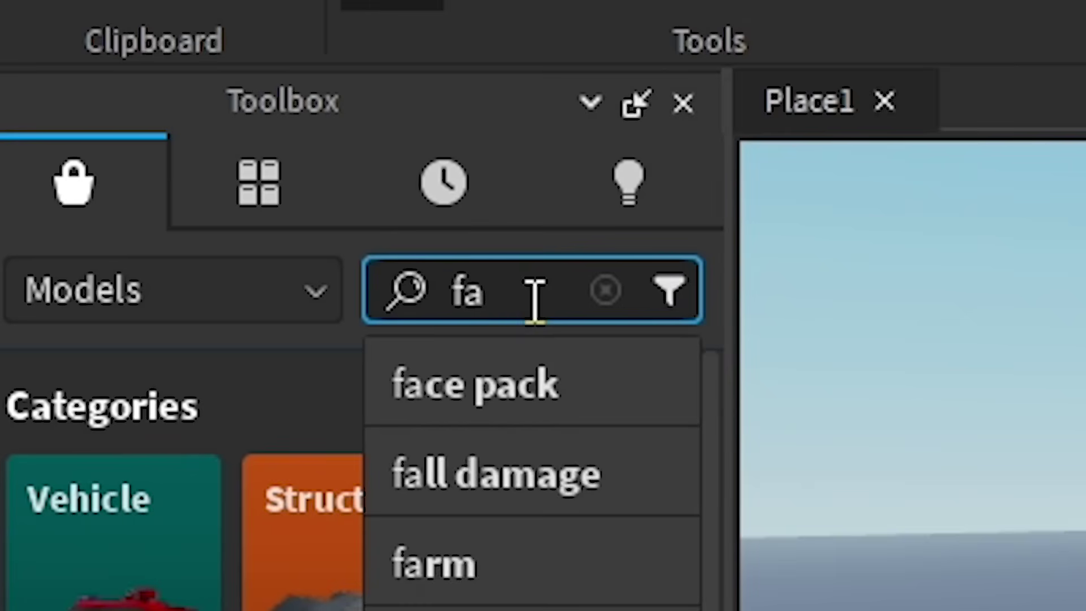
Finish entering 'face' in the Toolbox search and scroll the results.
text(ce)
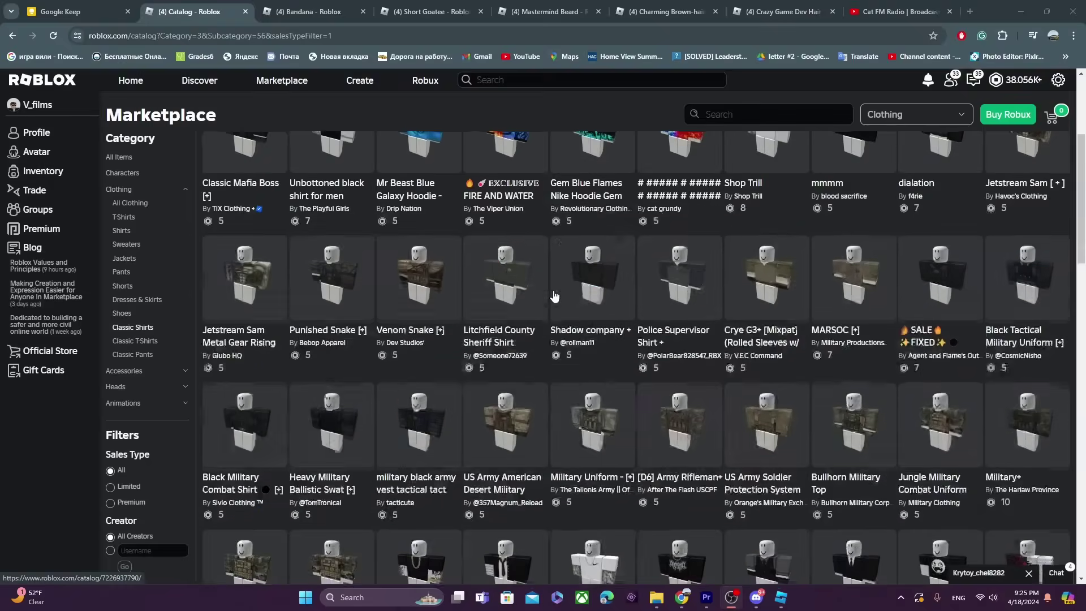
scroll(554, 296, down, 13)
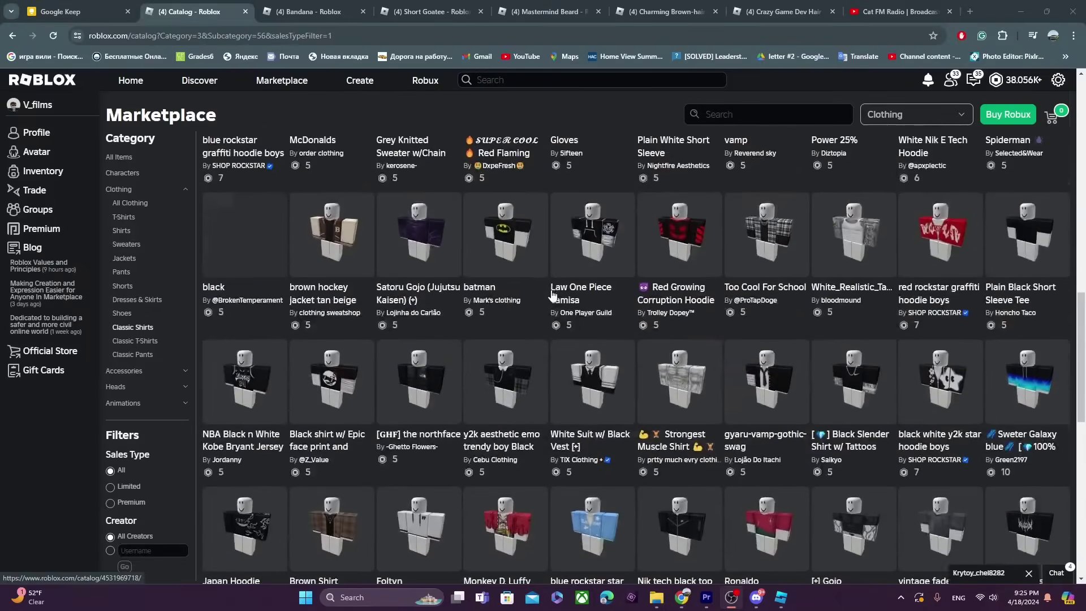
scroll(554, 296, down, 10)
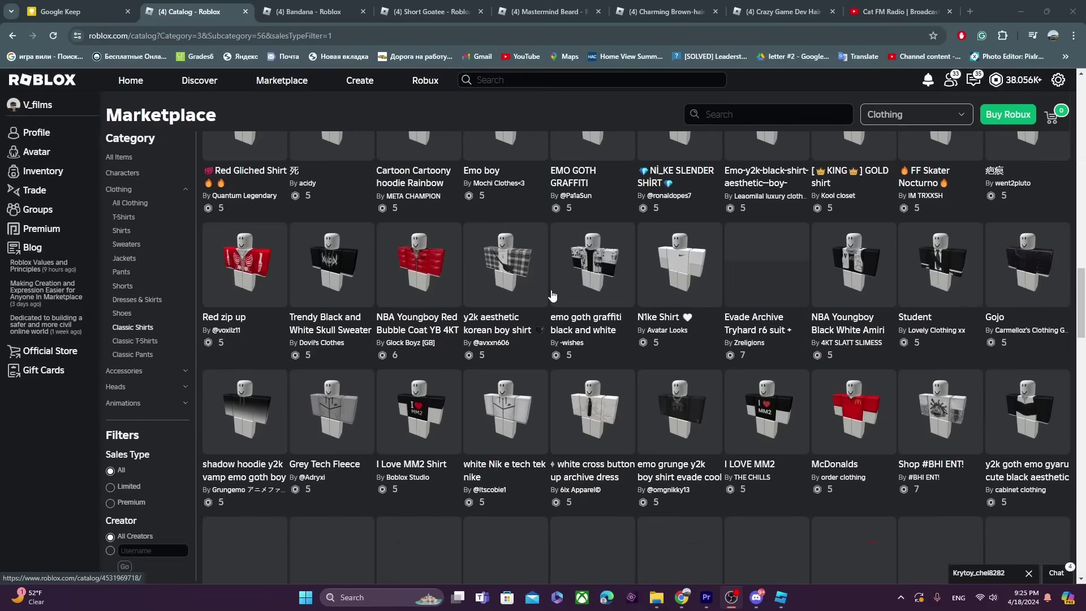
mouse_move(411, 434)
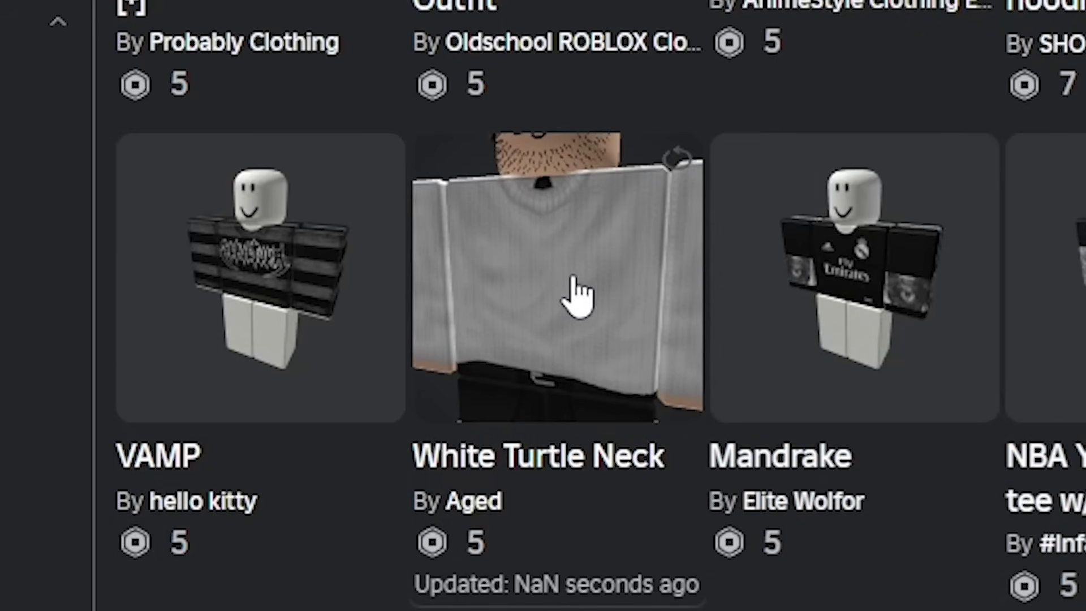
right_click(578, 283)
click(735, 313)
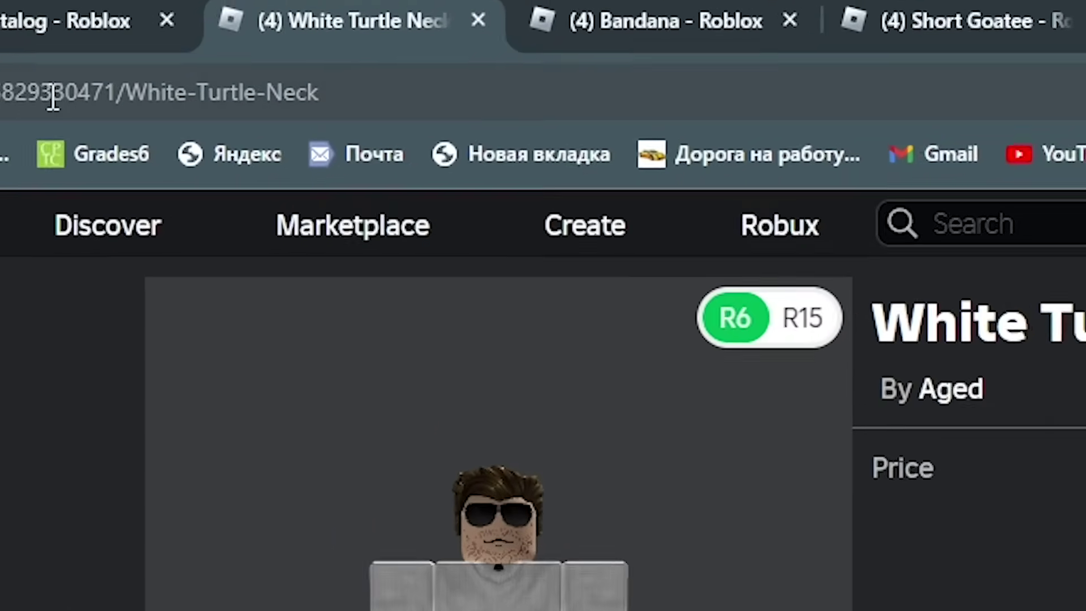
double_click(51, 97)
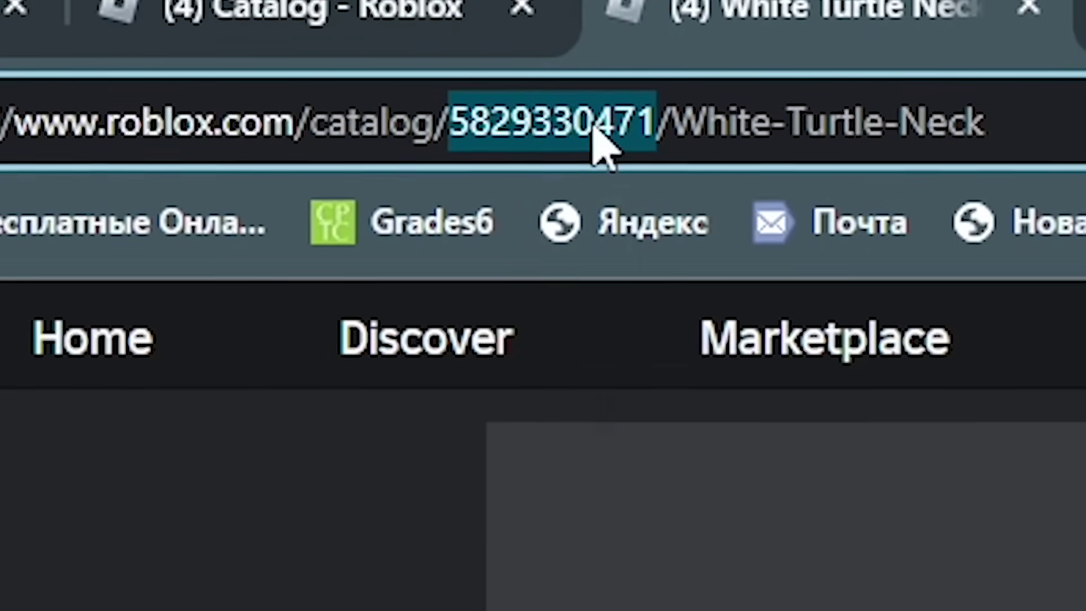
right_click(650, 123)
click(469, 381)
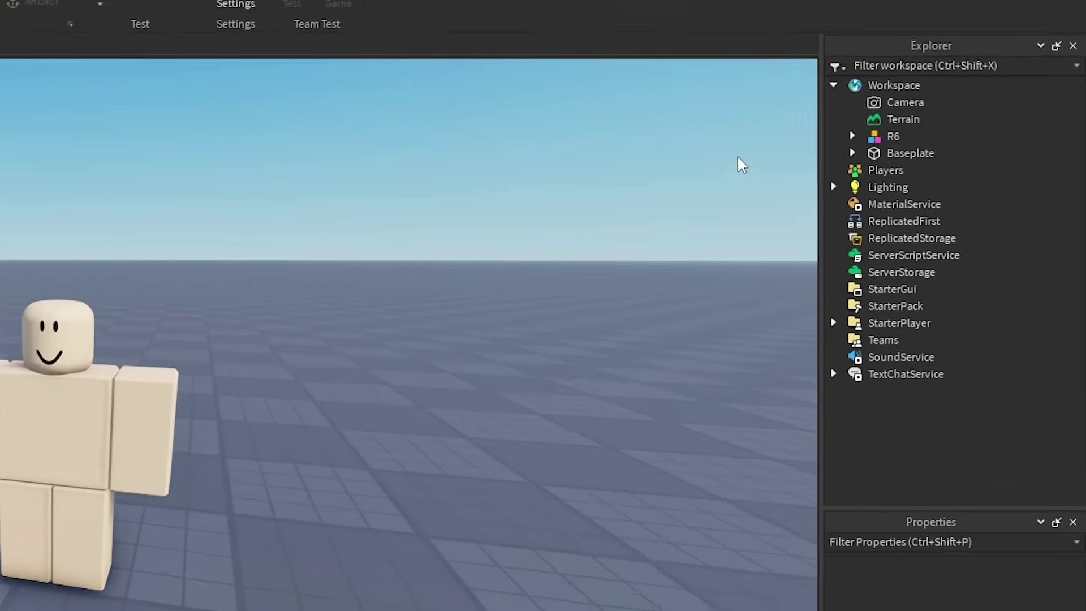
click(735, 123)
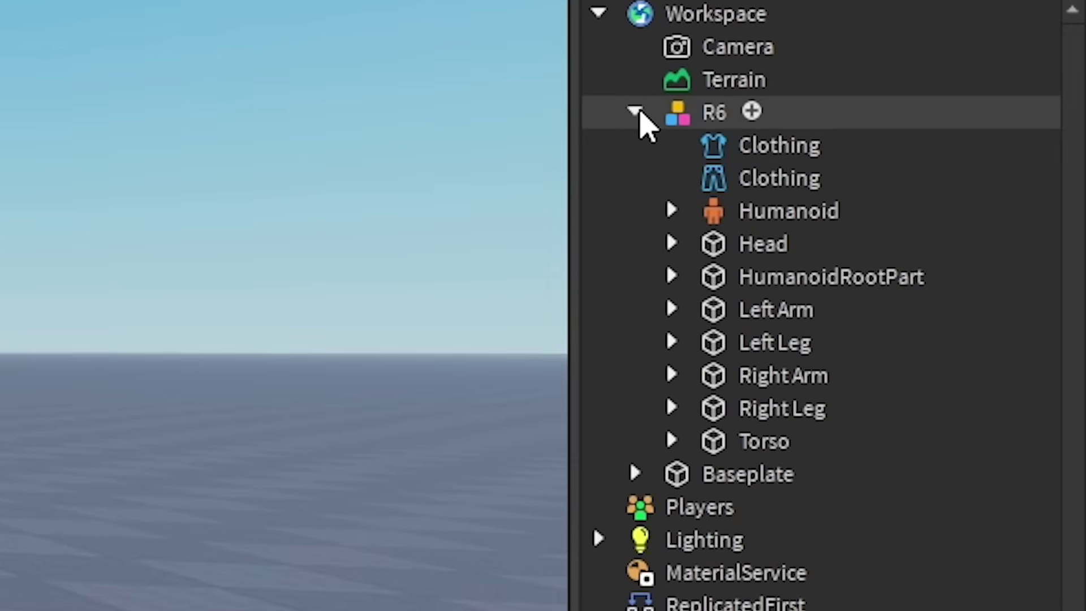
click(734, 159)
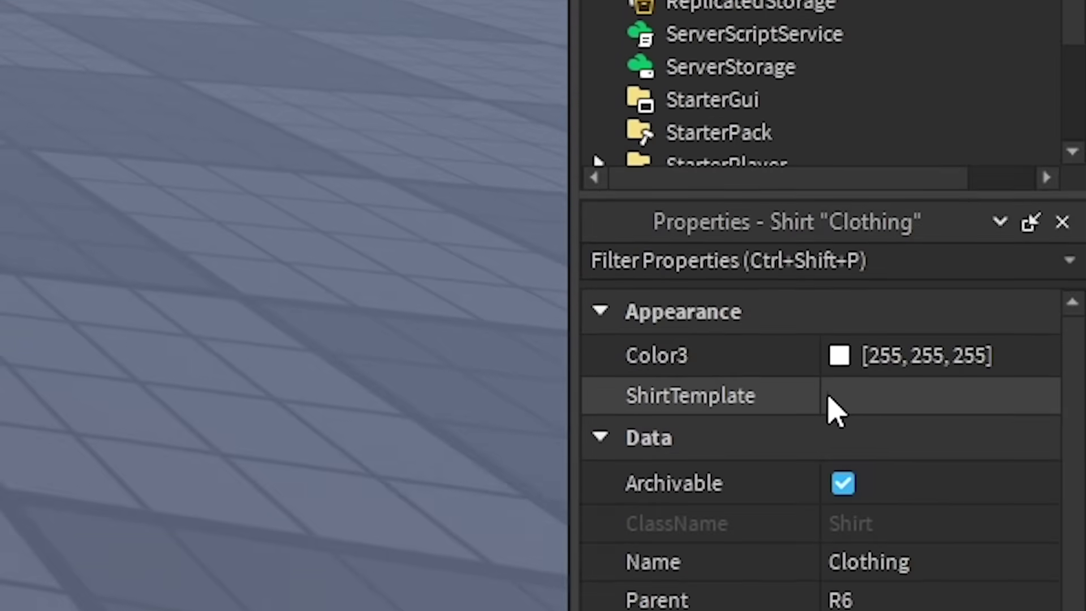
click(886, 237)
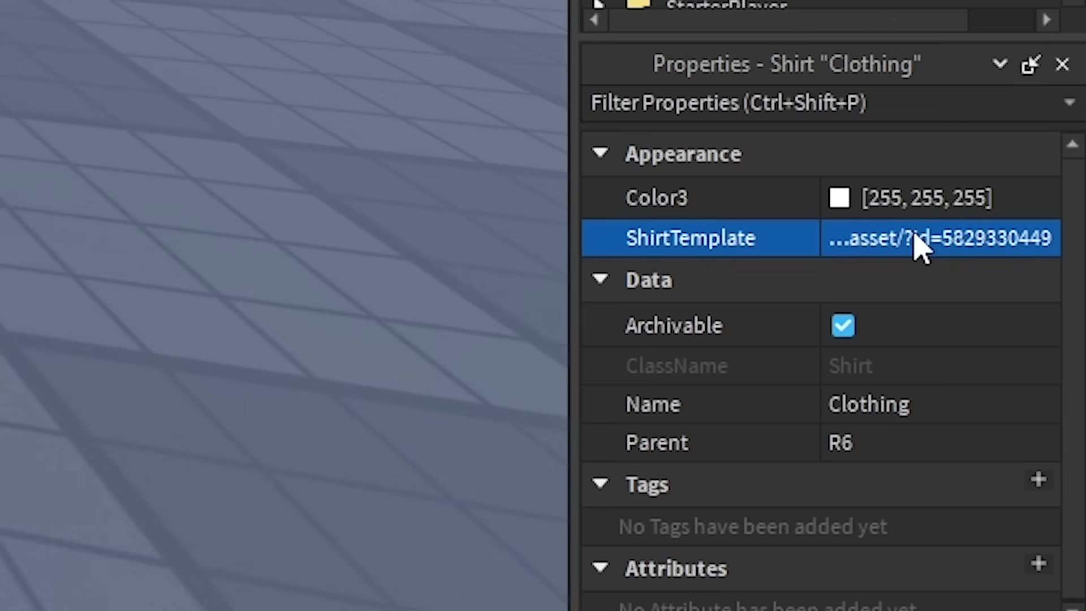
click(184, 255)
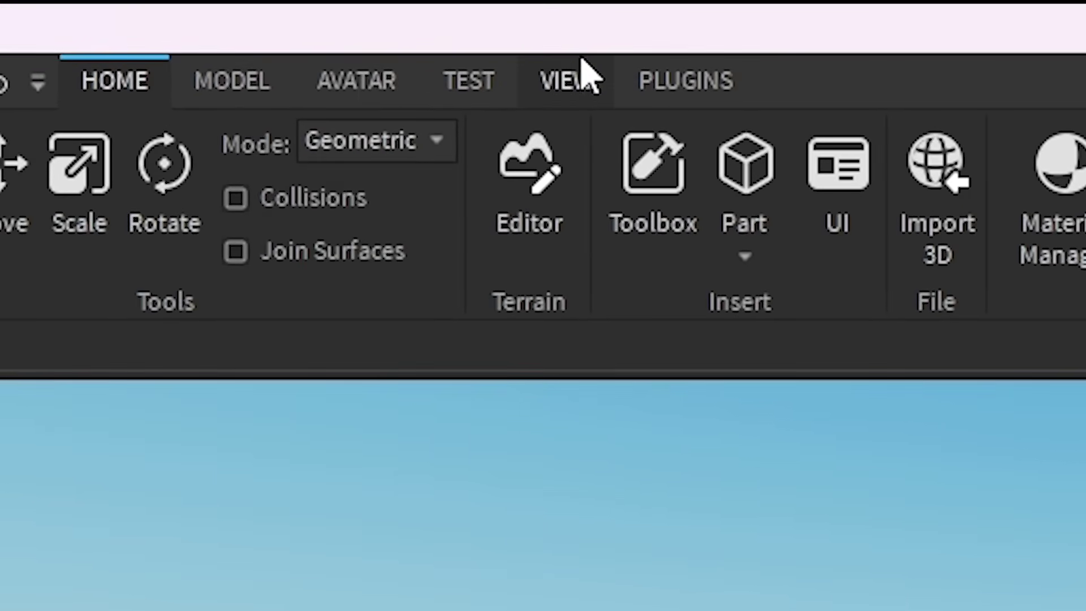
click(401, 48)
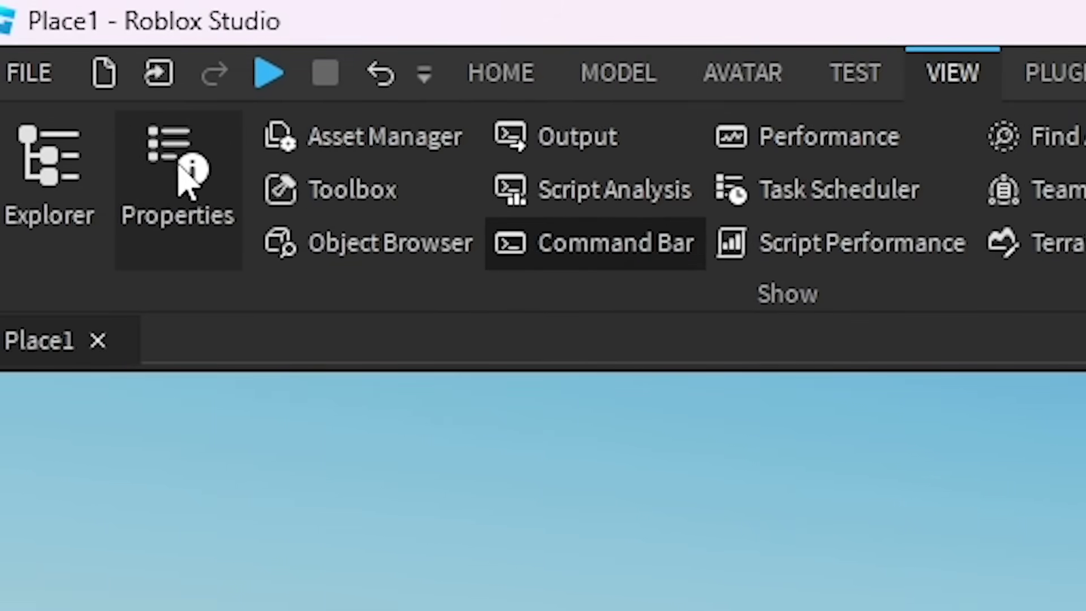
Reopen Explorer and insert a Shirt and a Pants object into Rig.
click(72, 148)
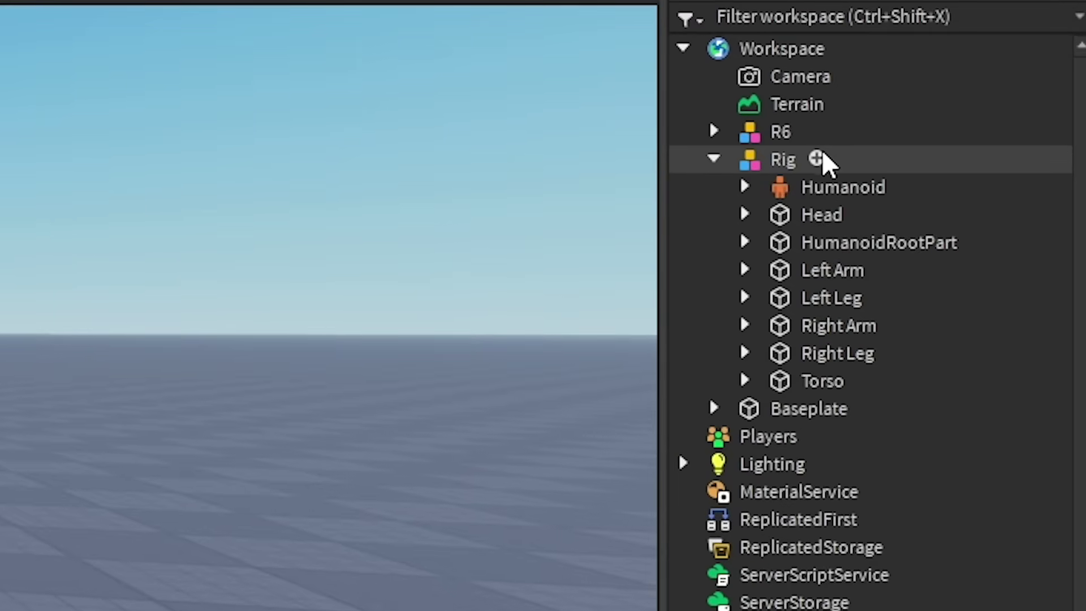
click(817, 159)
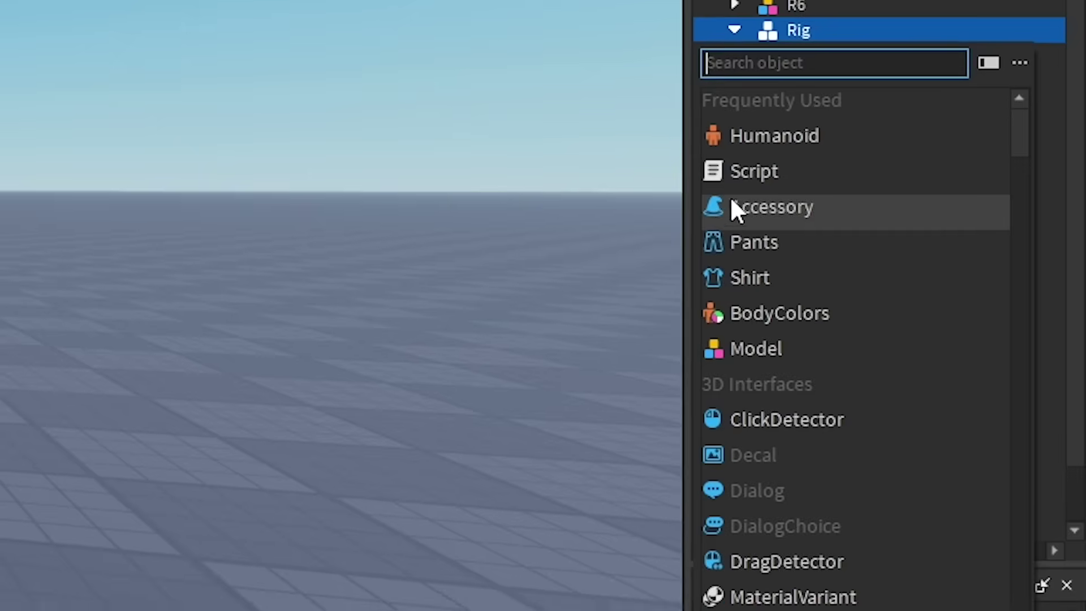
click(745, 277)
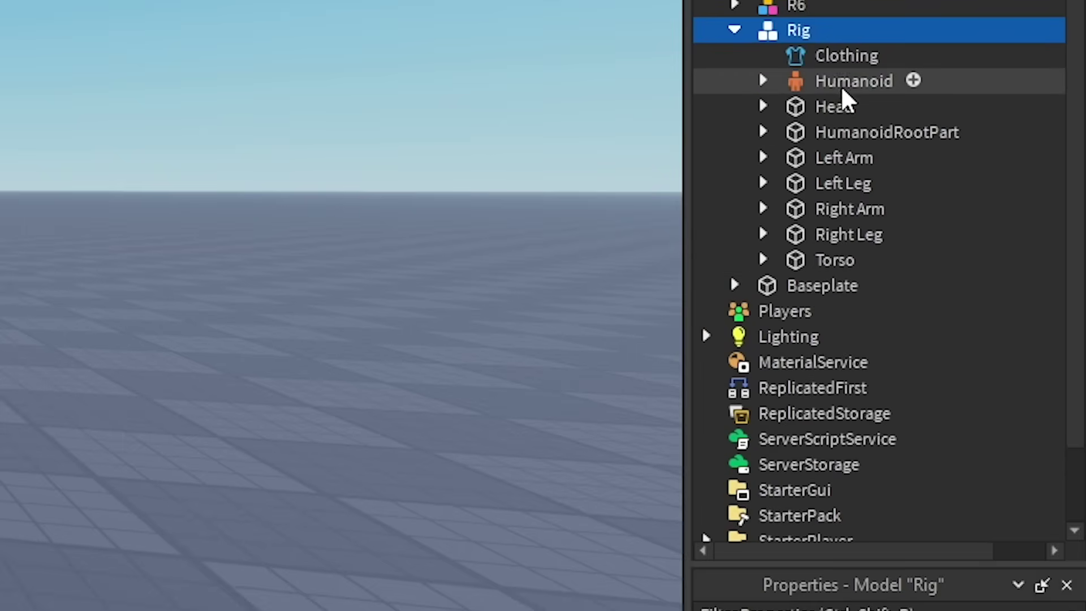
click(827, 31)
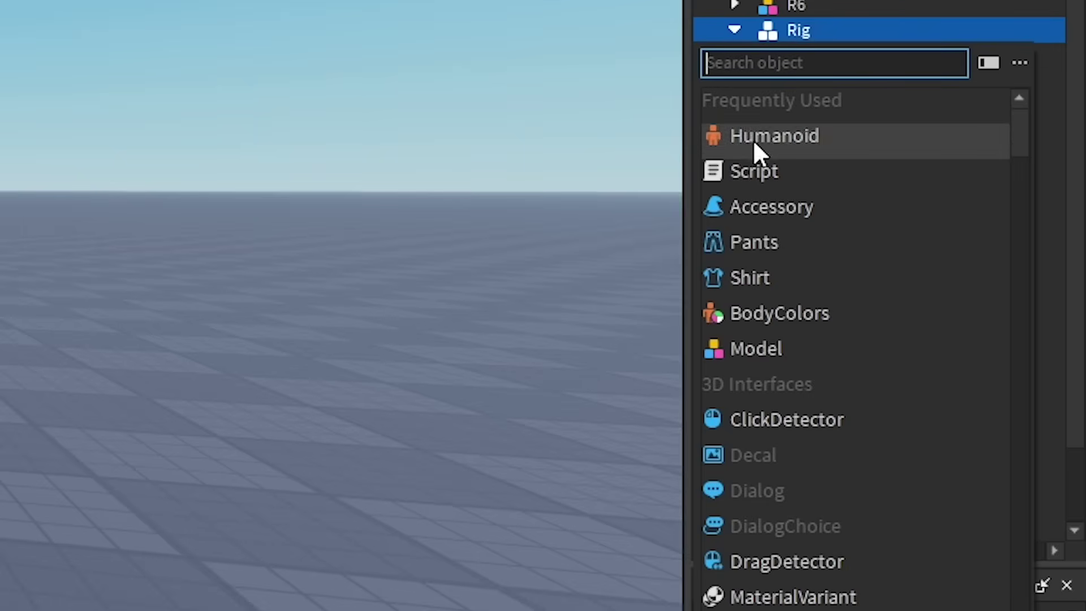
click(758, 240)
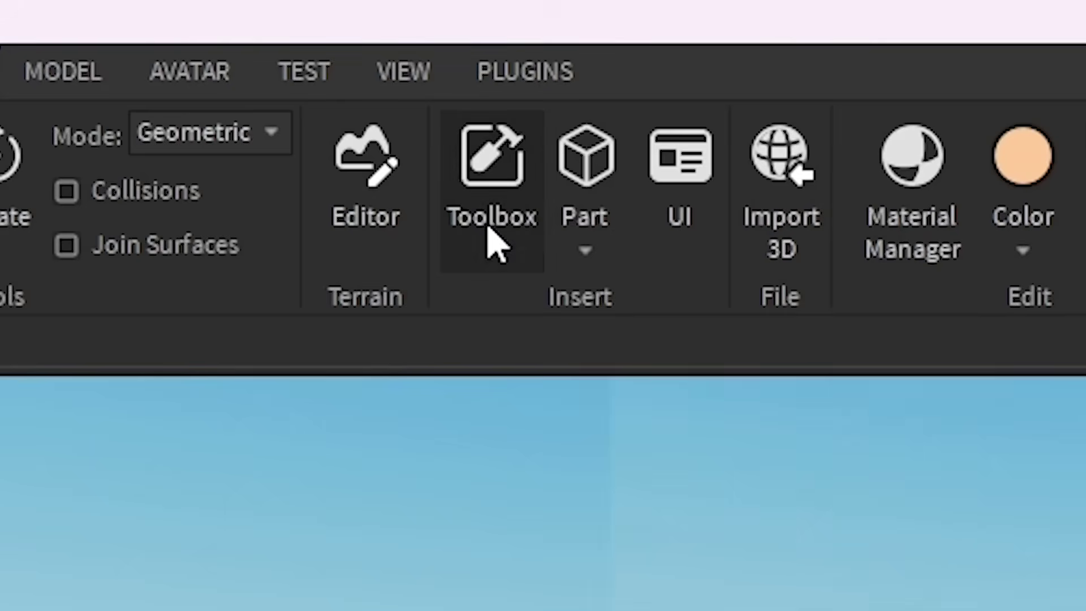
Search Toolbox plugins for 'accessories' and launch the Insert Accessory plugin.
click(497, 247)
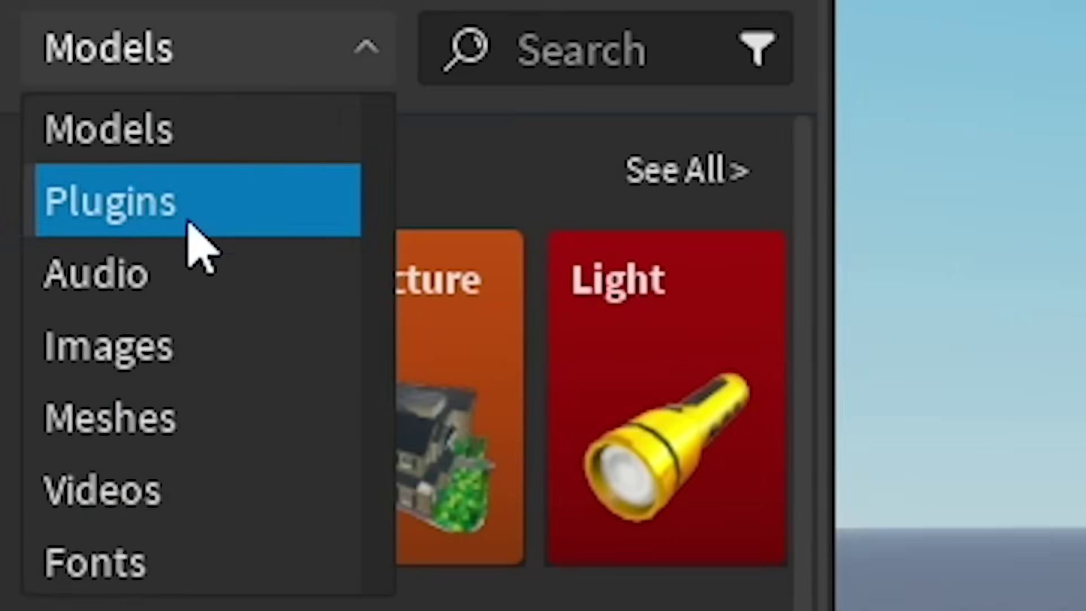
click(136, 203)
text(accessories)
key(Return)
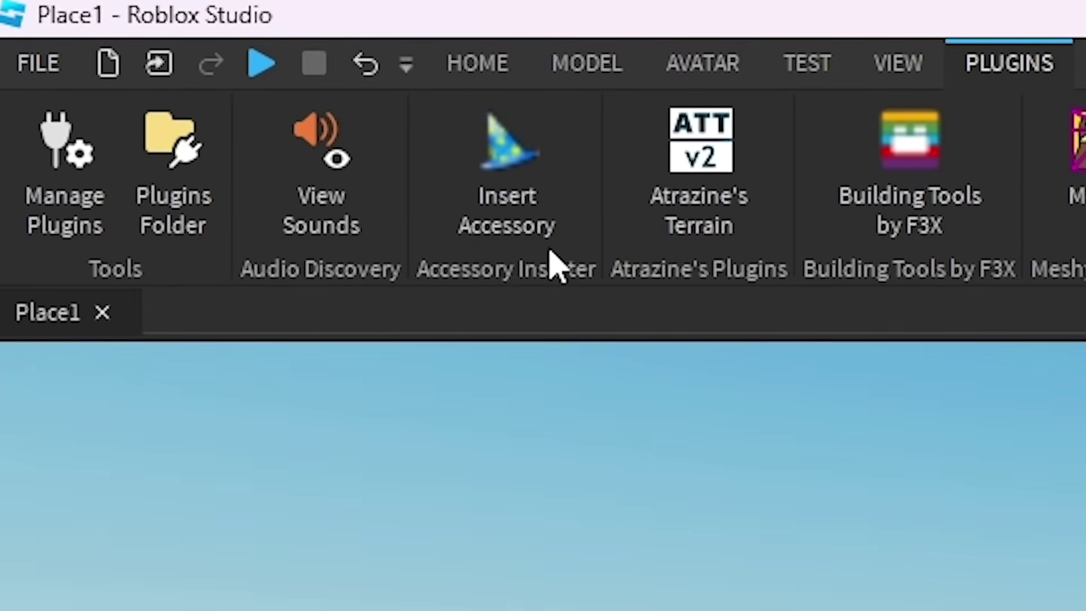
click(497, 159)
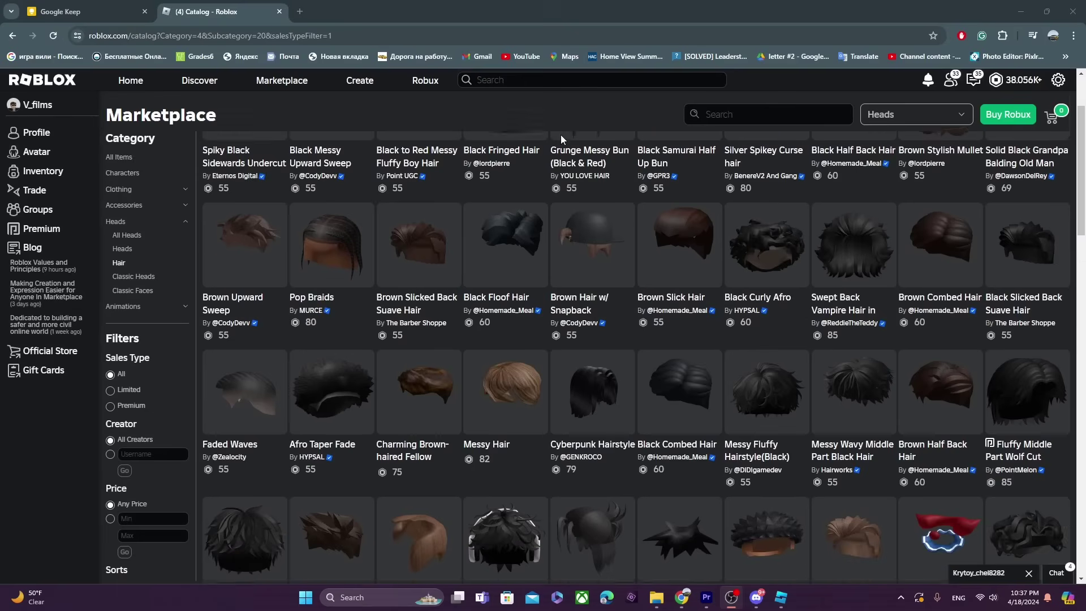
scroll(561, 136, down, 5)
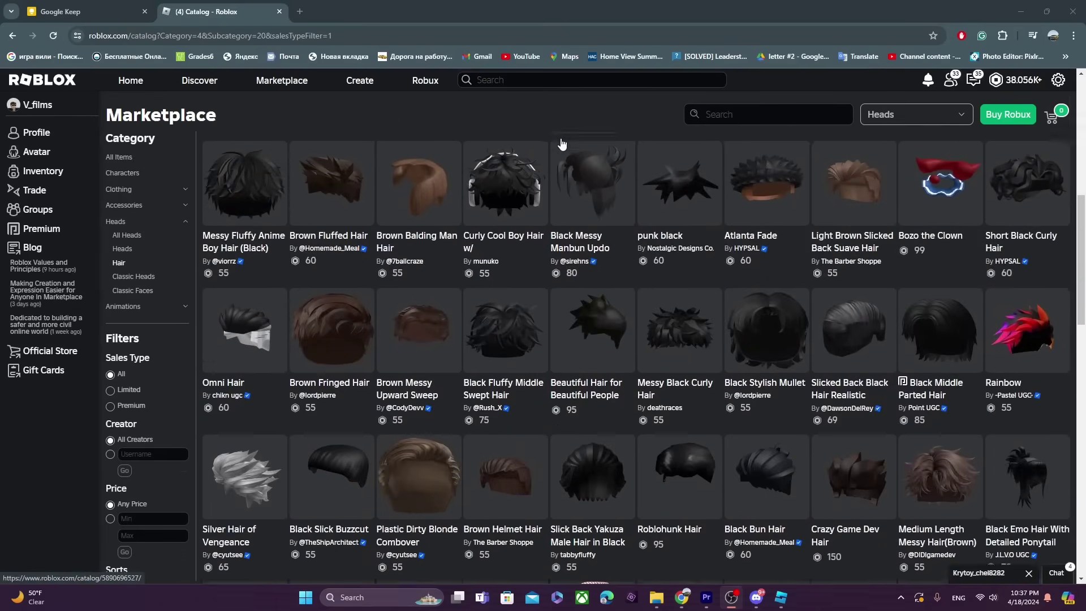
scroll(561, 143, down, 8)
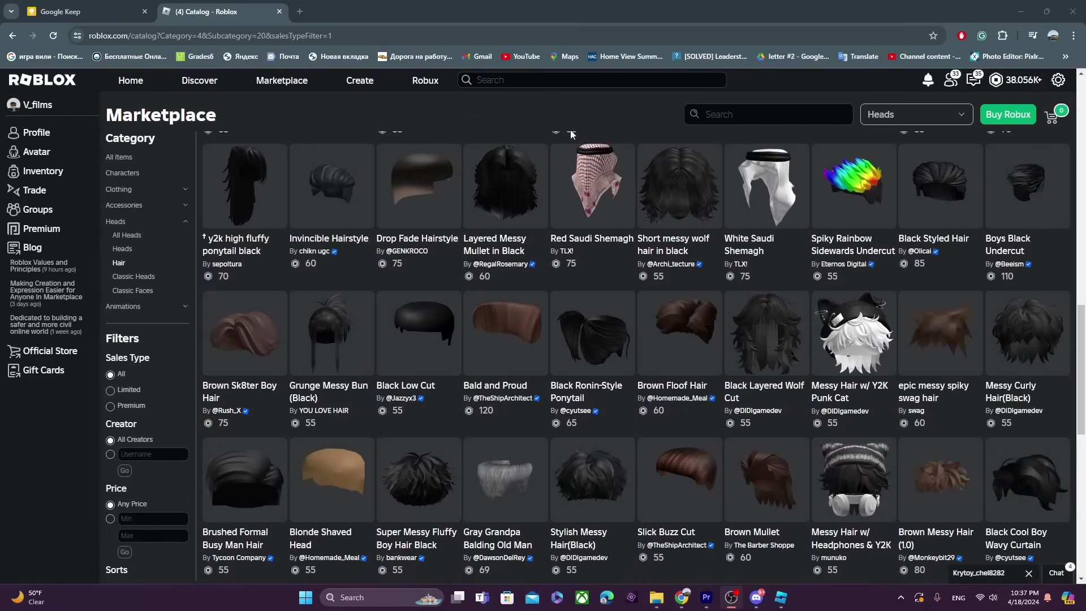
scroll(571, 134, down, 6)
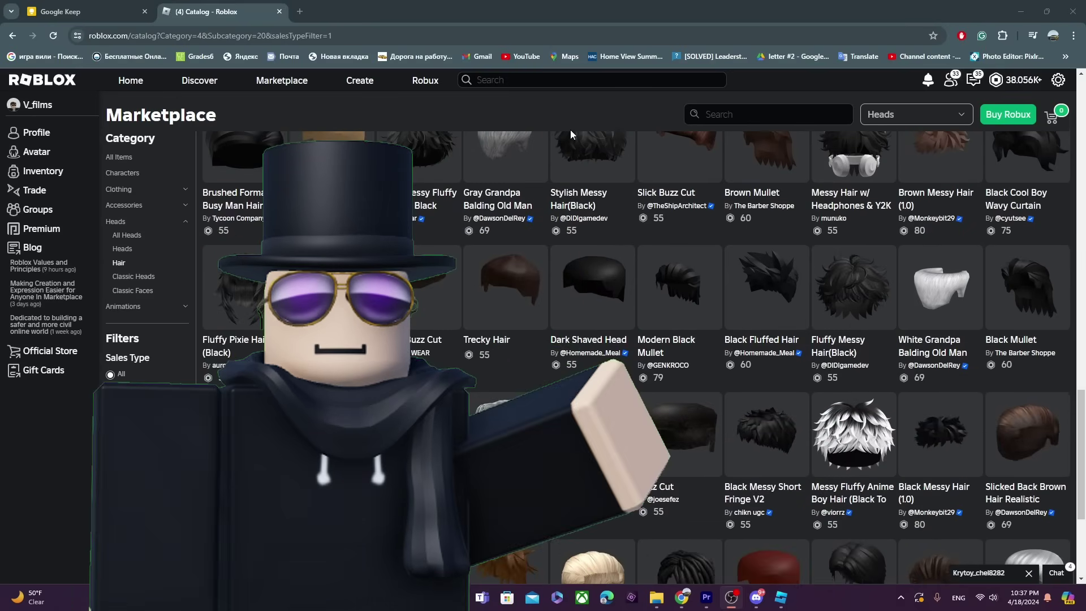
scroll(571, 130, up, 5)
click(767, 283)
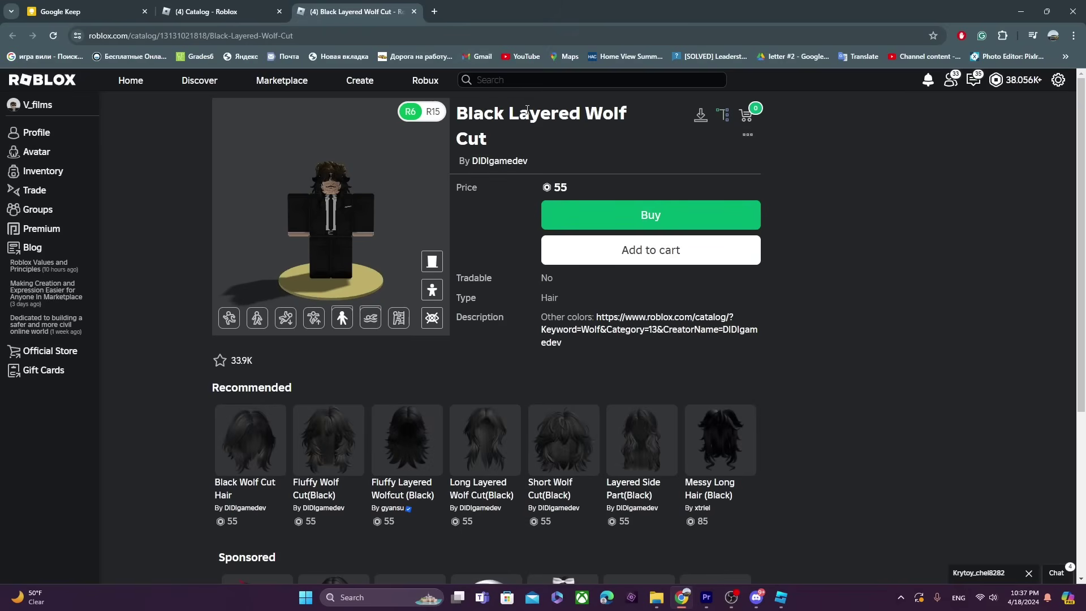
click(199, 35)
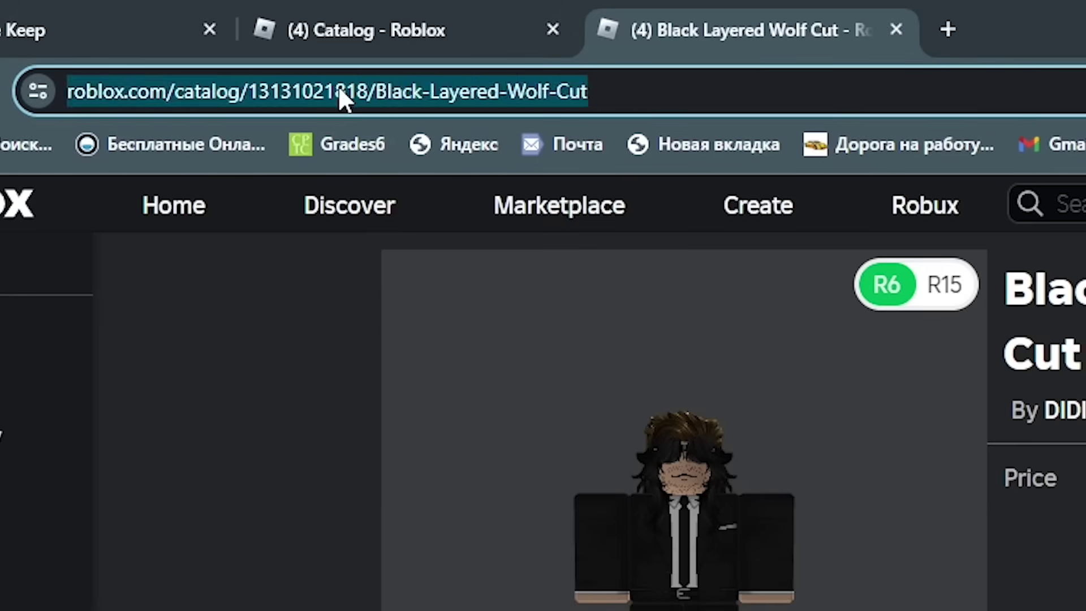
right_click(412, 96)
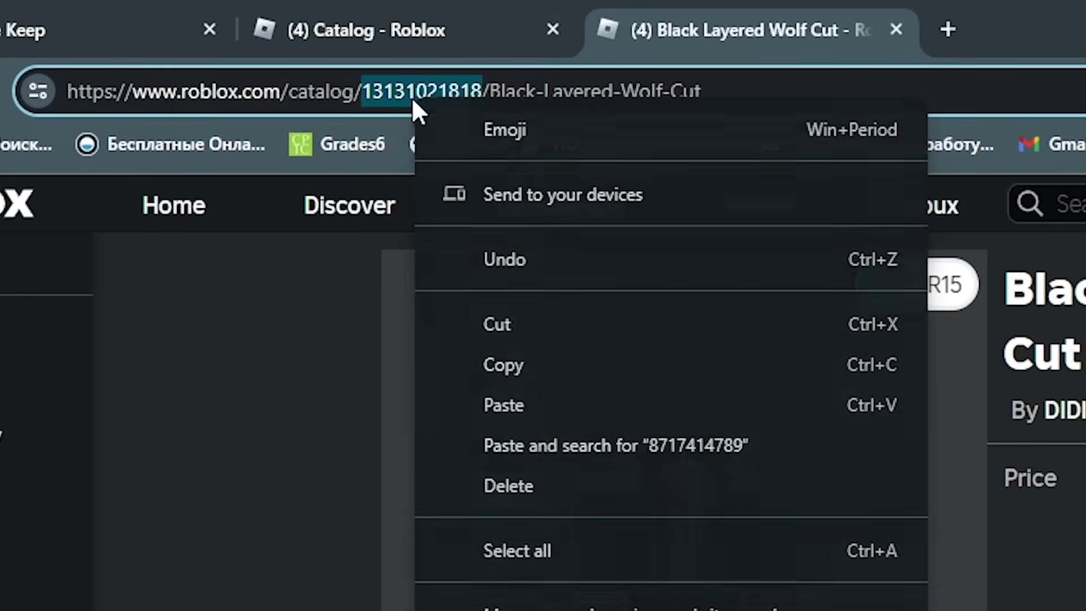
click(511, 370)
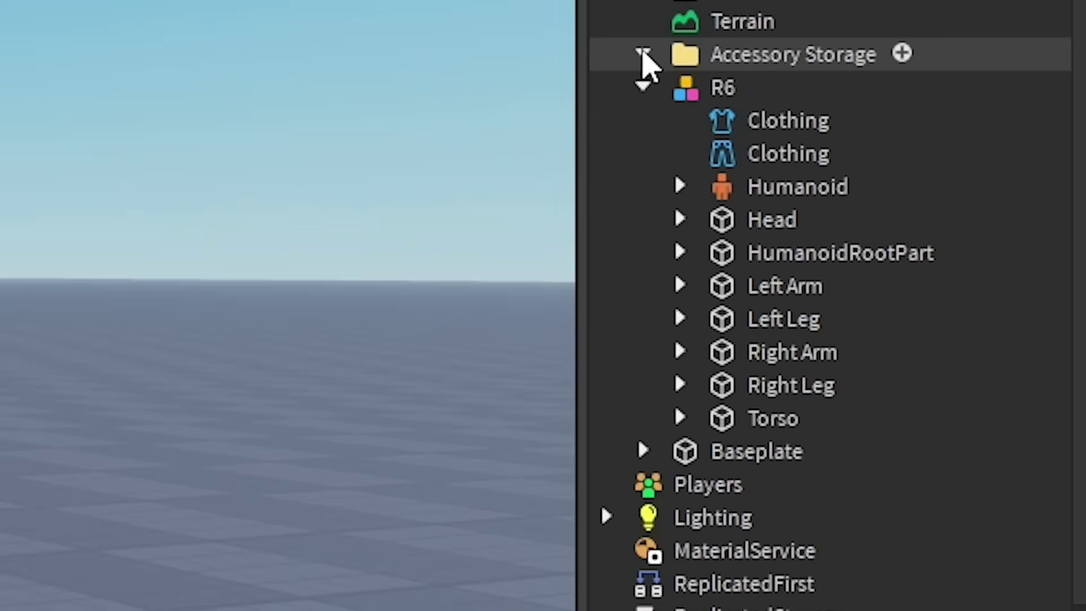
Expand Accessory Storage and drag Layered Wolf Cut into the R6 rig.
click(643, 54)
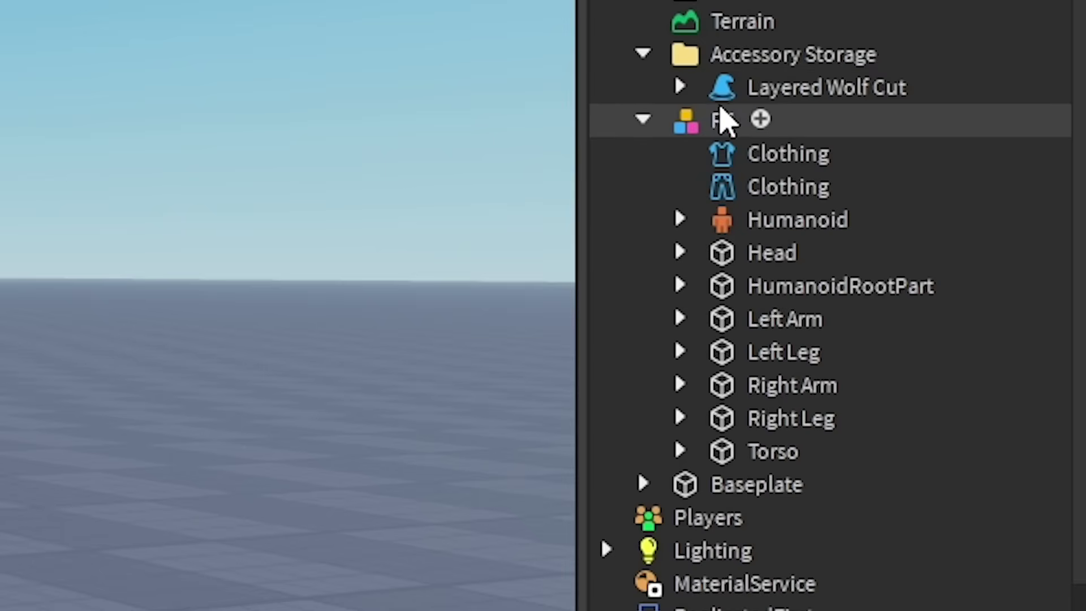
drag(758, 91, 727, 141)
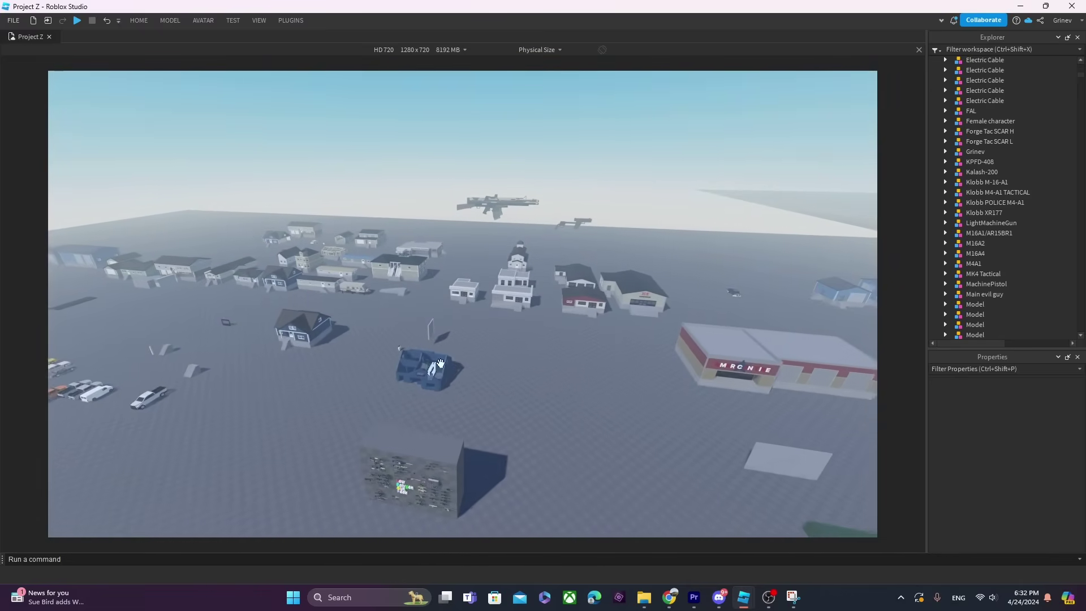
scroll(575, 333, up, 8)
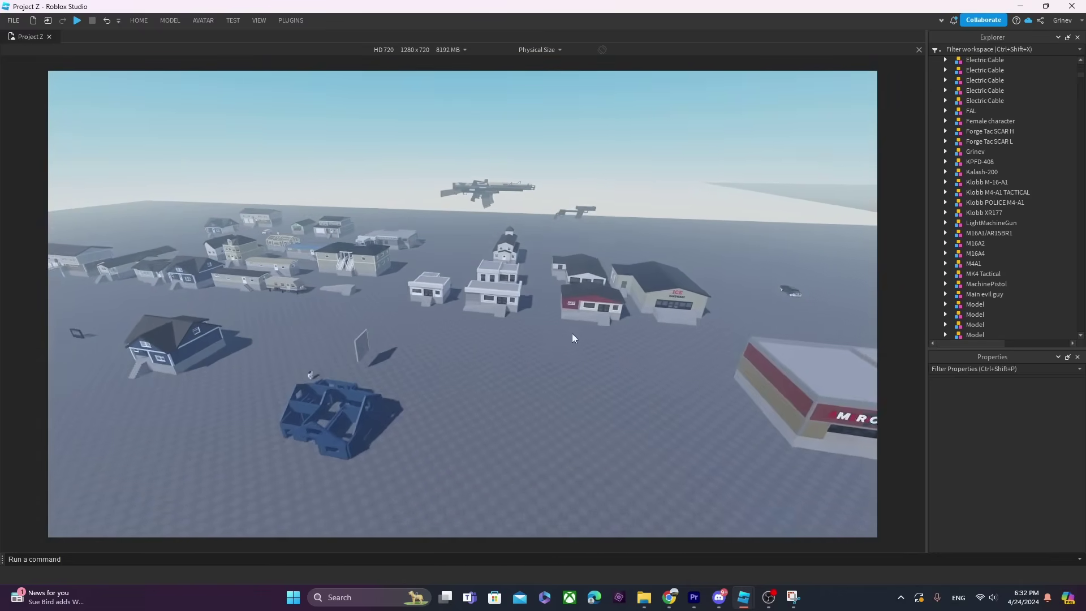
right_drag(522, 365, 521, 365)
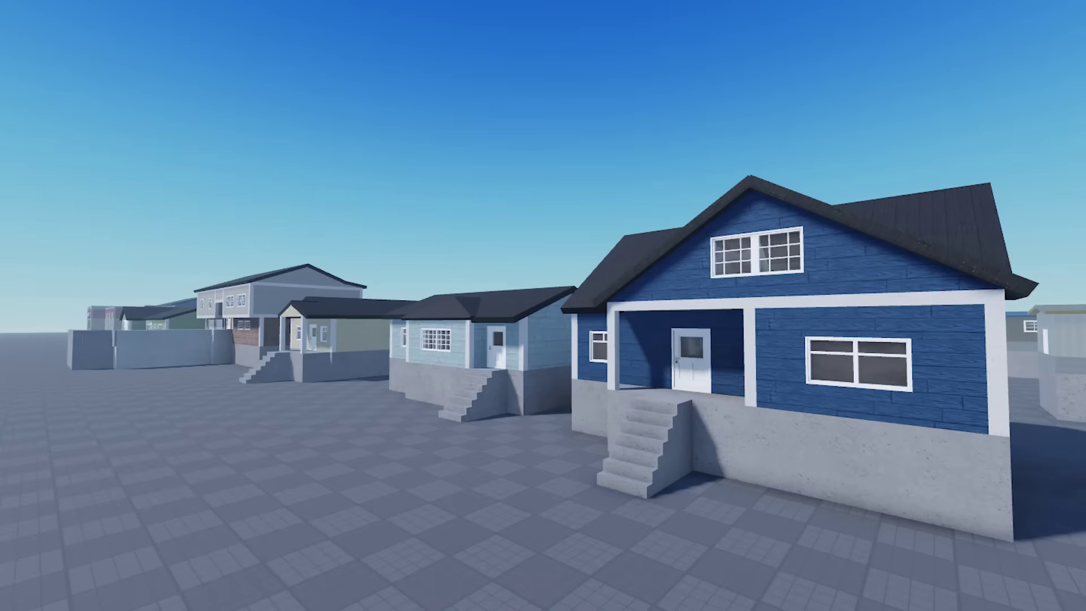